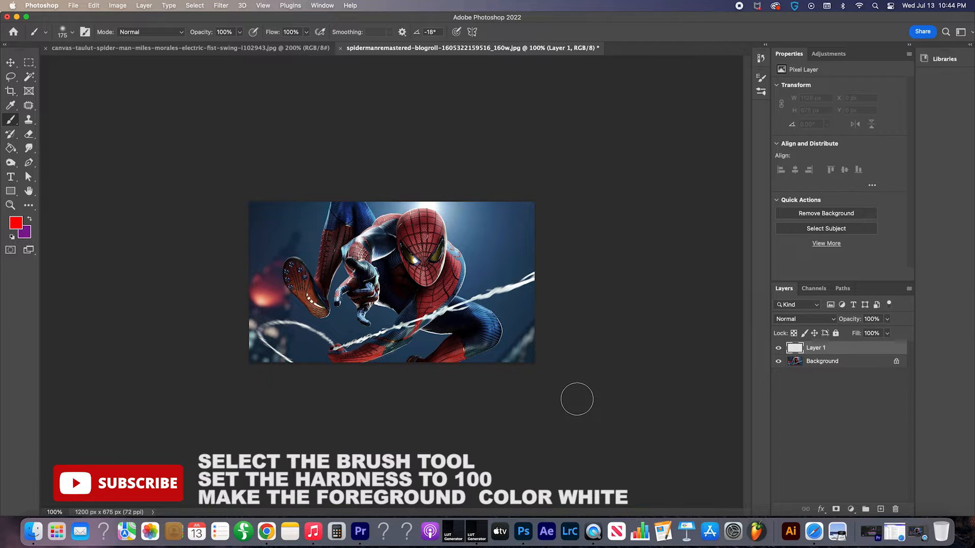
# - Select the Brush tool and set its hardness to 100%
pyautogui.press('p')
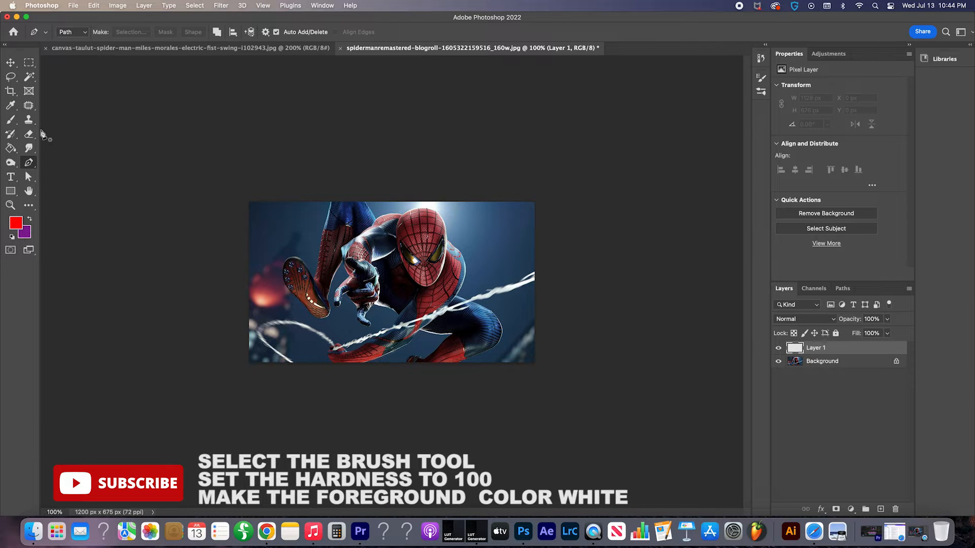
pyautogui.click(13, 121)
pyautogui.click(72, 32)
pyautogui.moveTo(96, 84); pyautogui.dragTo(120, 85)
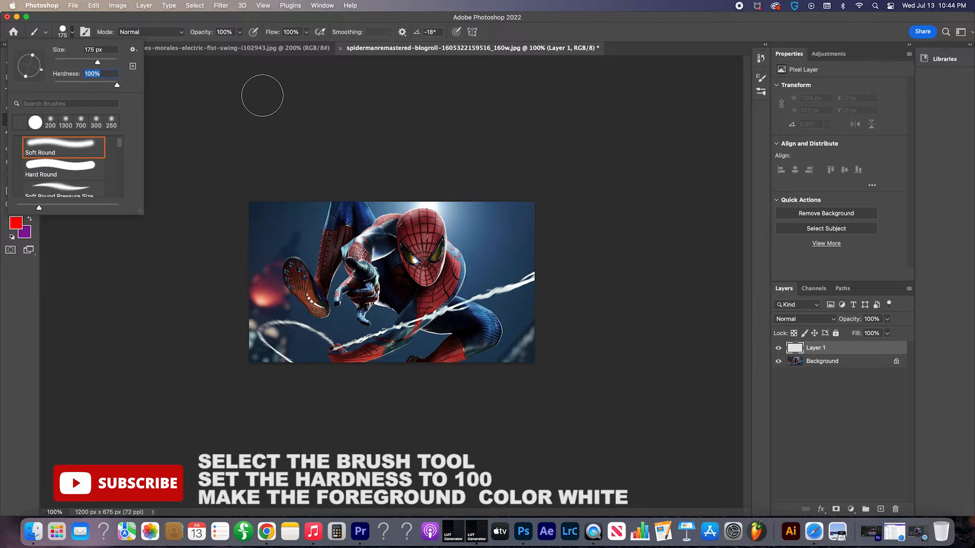
pyautogui.press('super+plus')
pyautogui.press('super+plus')
pyautogui.press('Return')
# - Zoom the image to 200% and reduce the brush size to 30 px
pyautogui.press('super+minus')
pyautogui.press('[')
pyautogui.press('[')
pyautogui.press('[')
pyautogui.press('[')
pyautogui.press('[')
pyautogui.press('[')
pyautogui.press('[')
pyautogui.press('[')
pyautogui.press('[')
pyautogui.press('[')
pyautogui.press('[')
pyautogui.press('[')
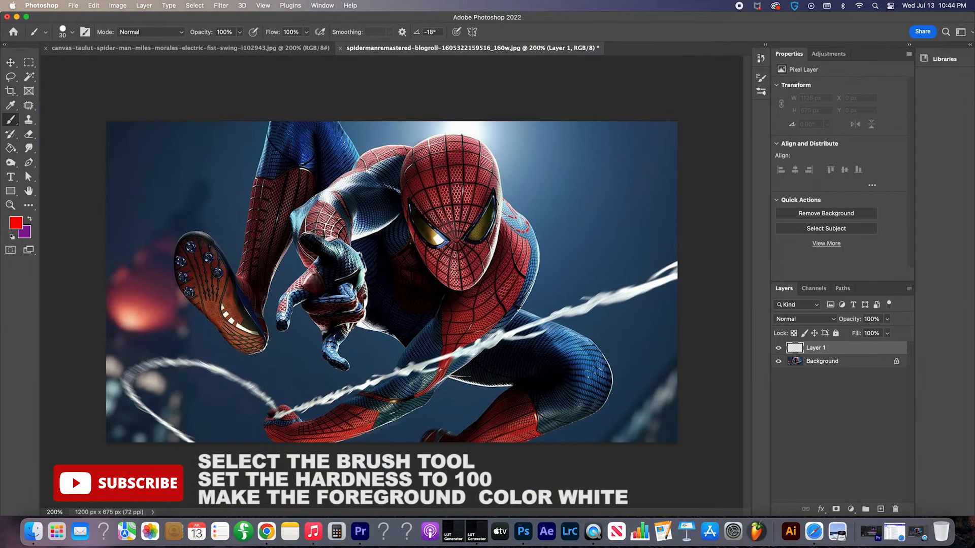
pyautogui.click(72, 32)
# - Set the foreground color to white (ffffff)
pyautogui.click(16, 223)
pyautogui.click(461, 283)
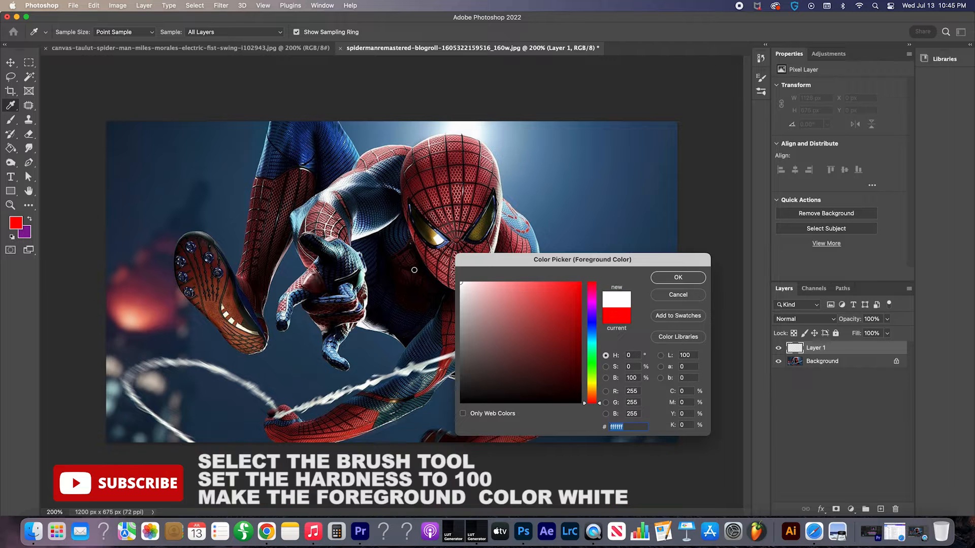
pyautogui.click(678, 278)
# - Start a Pen tool path at the top of the shoe sole and trace its outer edge down around the heel
pyautogui.click(28, 163)
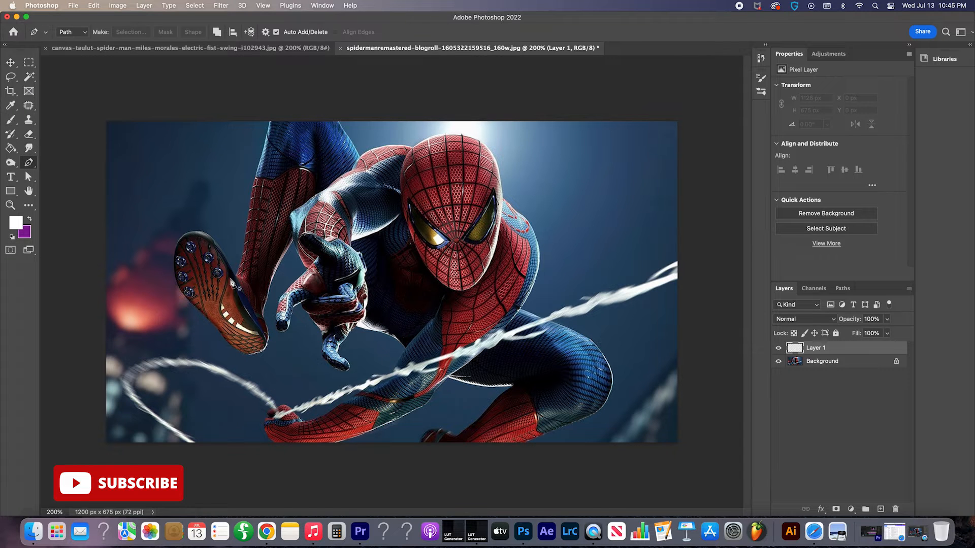
pyautogui.press('super+plus')
pyautogui.click(95, 205)
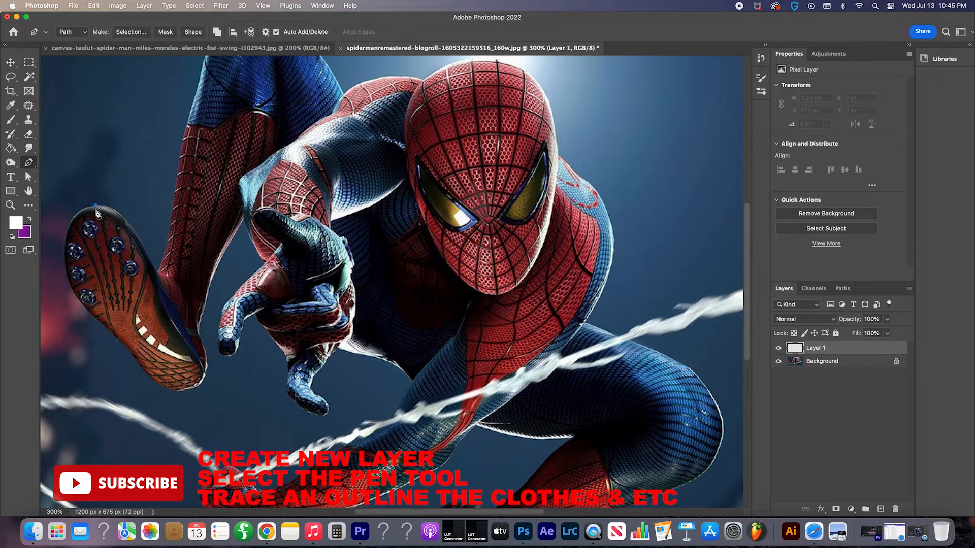
pyautogui.moveTo(67, 243); pyautogui.dragTo(62, 289)
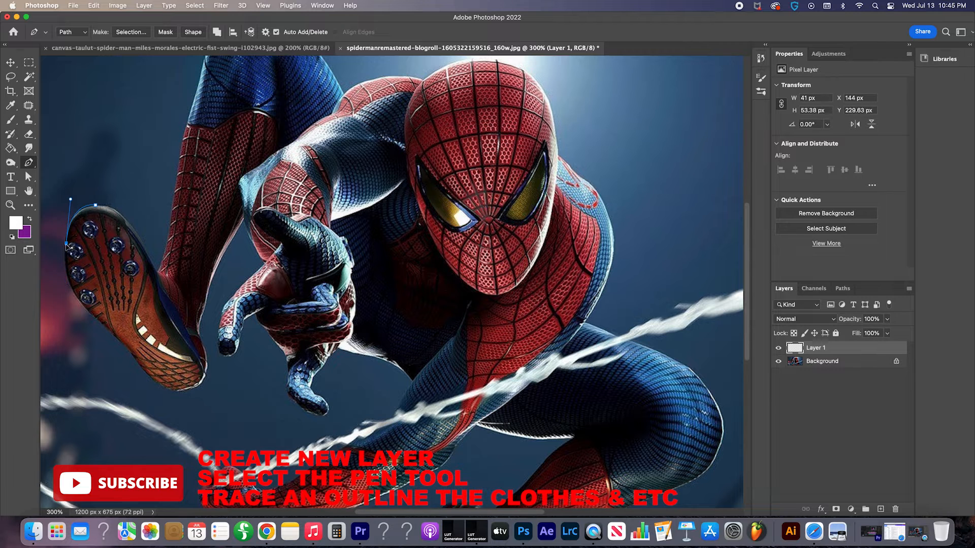
pyautogui.moveTo(93, 316); pyautogui.dragTo(129, 350)
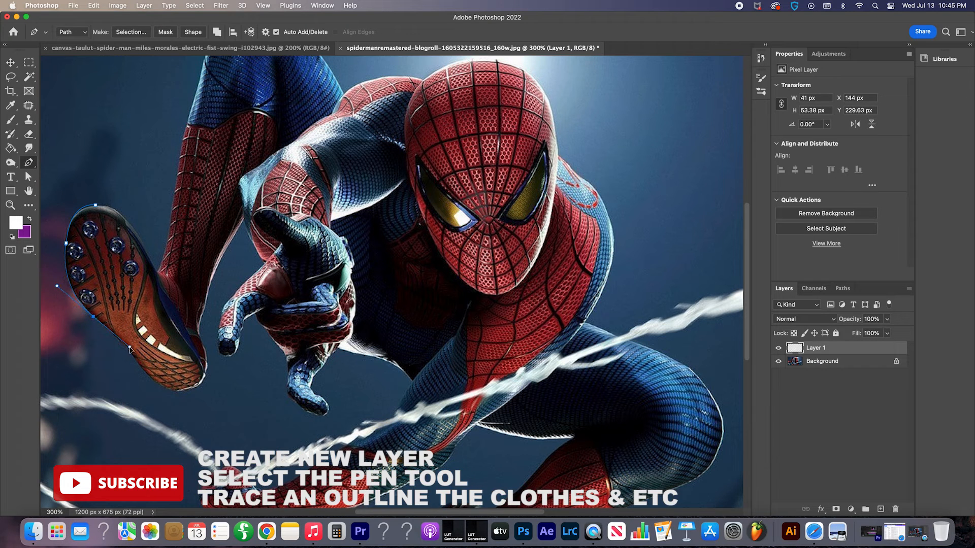
pyautogui.click(142, 371)
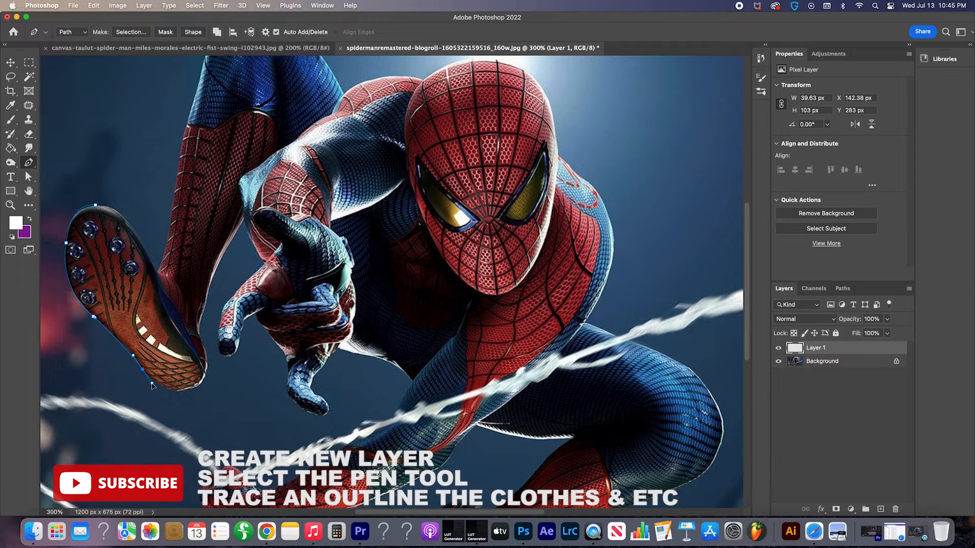
pyautogui.moveTo(184, 395); pyautogui.dragTo(193, 391)
pyautogui.click(207, 361)
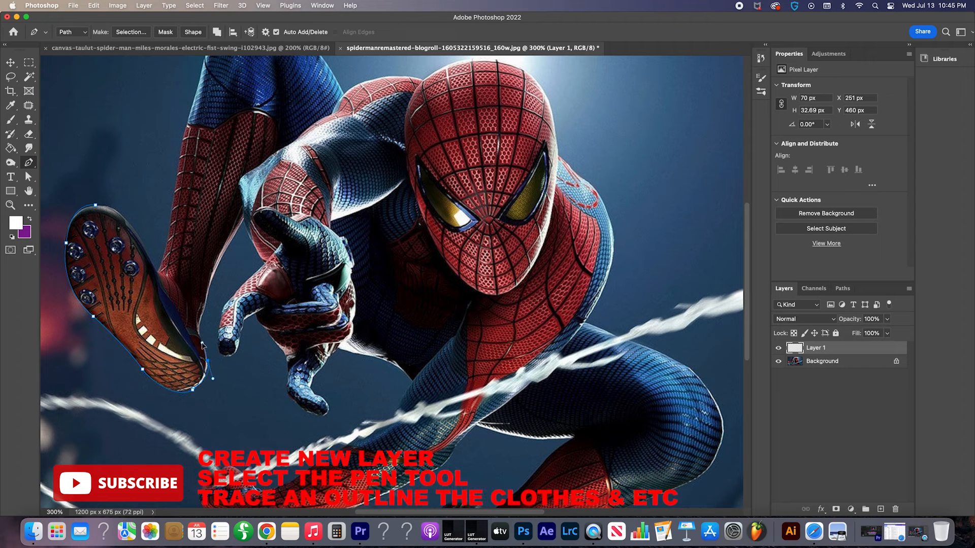
# - Extend the path from the heel up the edge of the raised lower leg to the pointing forearm
pyautogui.click(198, 325)
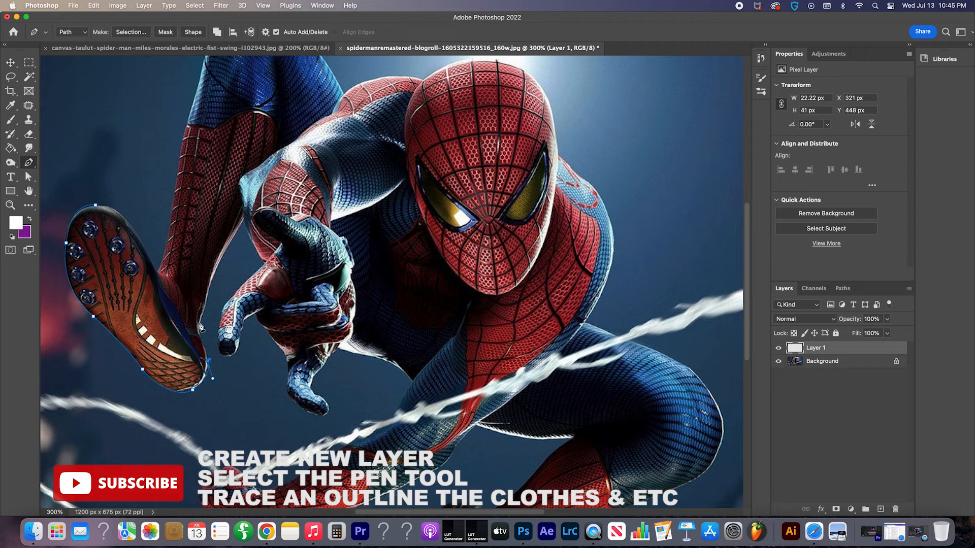
pyautogui.click(208, 293)
pyautogui.click(223, 249)
pyautogui.click(244, 219)
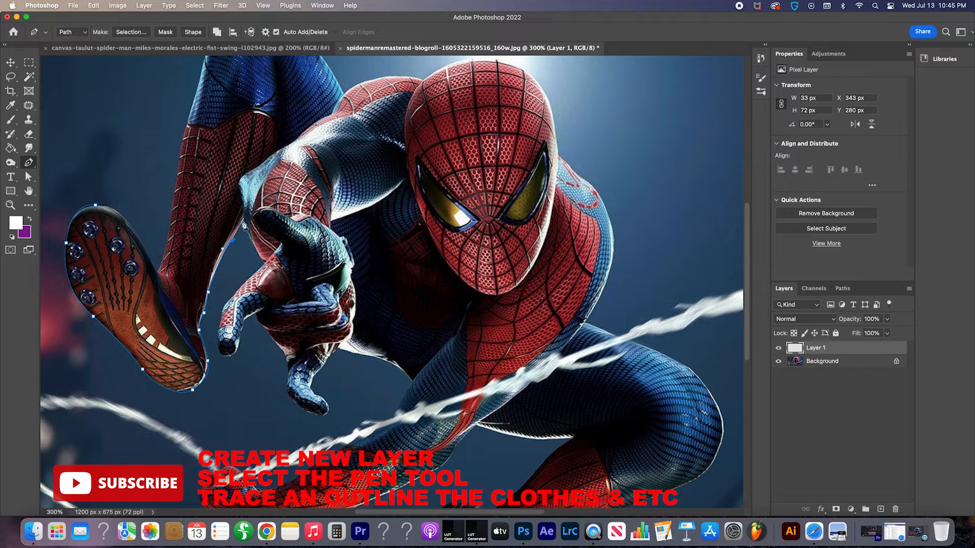
pyautogui.moveTo(262, 263); pyautogui.dragTo(267, 267)
pyautogui.press('super+z')
# - Continue the path around the extended index finger of the pointing hand to the curled fingers
pyautogui.click(224, 304)
pyautogui.moveTo(221, 314); pyautogui.dragTo(221, 319)
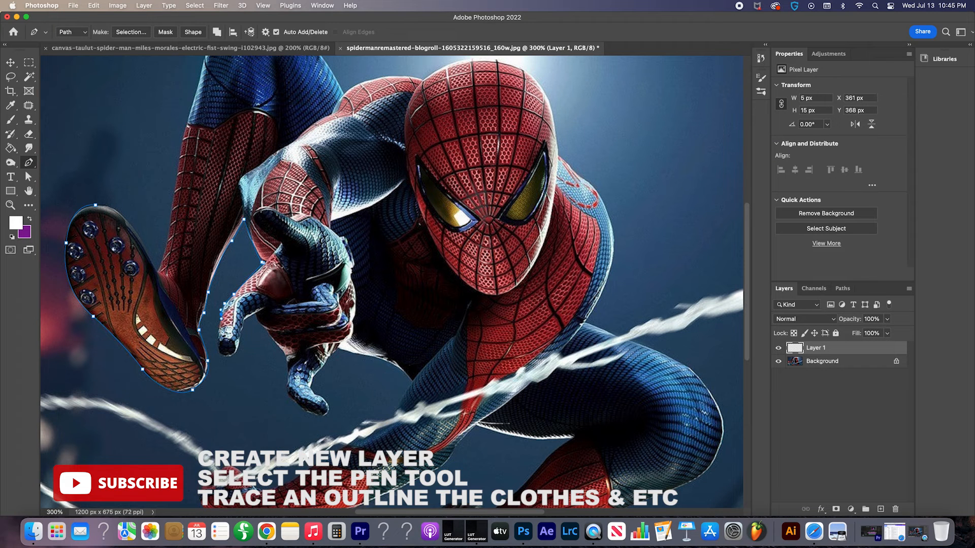
pyautogui.click(224, 357)
pyautogui.press('super+z')
pyautogui.press('super+z')
pyautogui.moveTo(226, 356)
pyautogui.mouseDown()
pyautogui.moveTo(243, 335)
pyautogui.moveTo(273, 333)
pyautogui.moveTo(259, 322)
pyautogui.mouseUp()
pyautogui.press('super+z')
pyautogui.click(241, 334)
pyautogui.click(242, 331)
pyautogui.click(244, 323)
pyautogui.click(246, 317)
pyautogui.click(257, 313)
pyautogui.press('super+z')
pyautogui.click(259, 323)
pyautogui.press('super+z')
pyautogui.click(265, 329)
# - Trace the underside of the pointing hand and around the extended little finger back to the torso
pyautogui.press('super+equal')
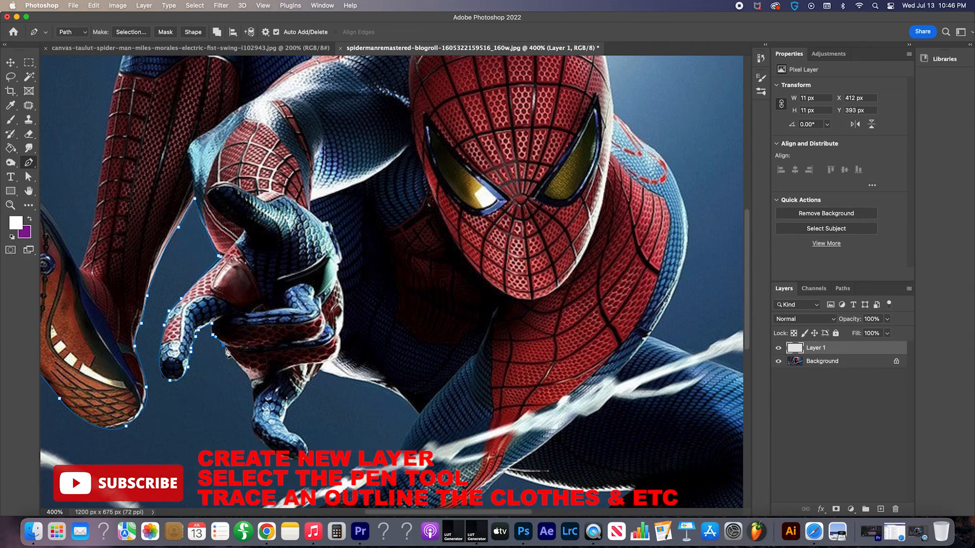
pyautogui.click(226, 352)
pyautogui.moveTo(251, 385); pyautogui.dragTo(249, 388)
pyautogui.click(252, 423)
pyautogui.click(259, 438)
pyautogui.click(274, 454)
pyautogui.click(305, 438)
pyautogui.click(285, 432)
pyautogui.click(305, 393)
pyautogui.click(320, 372)
# - Continue the path along the lower torso and the upper edge of the web-gripping arm towards its fist
pyautogui.moveTo(381, 384); pyautogui.dragTo(361, 387)
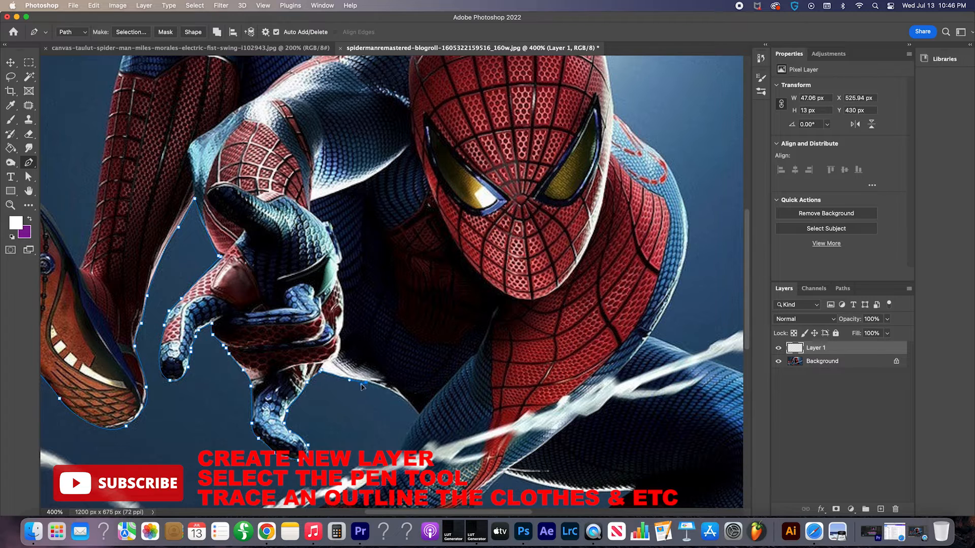
pyautogui.click(411, 406)
pyautogui.click(417, 414)
pyautogui.scroll(-5, 372, 381)
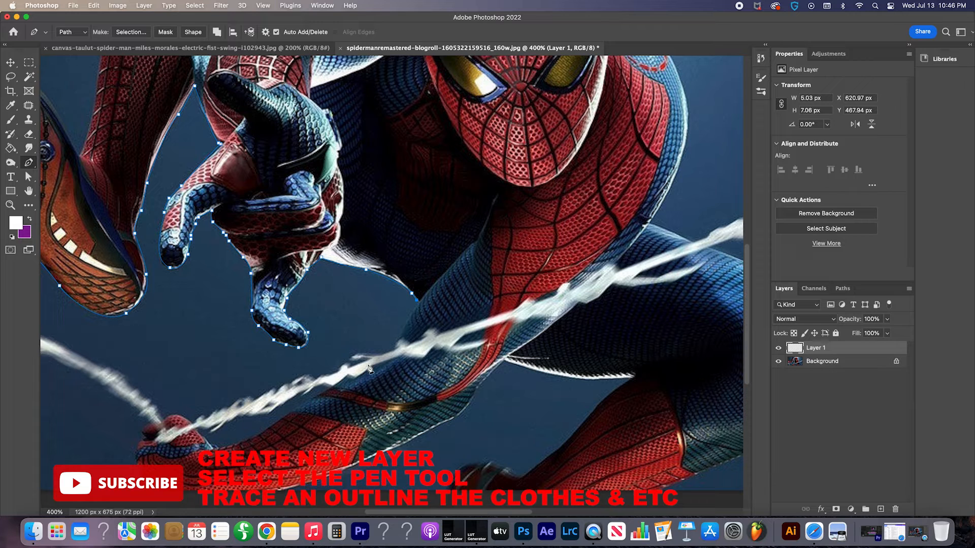
pyautogui.click(392, 353)
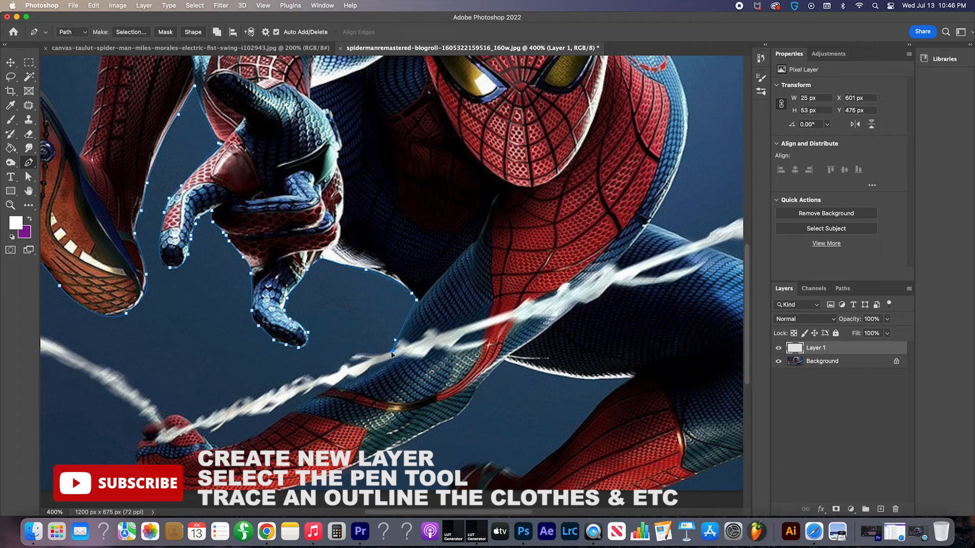
pyautogui.click(283, 416)
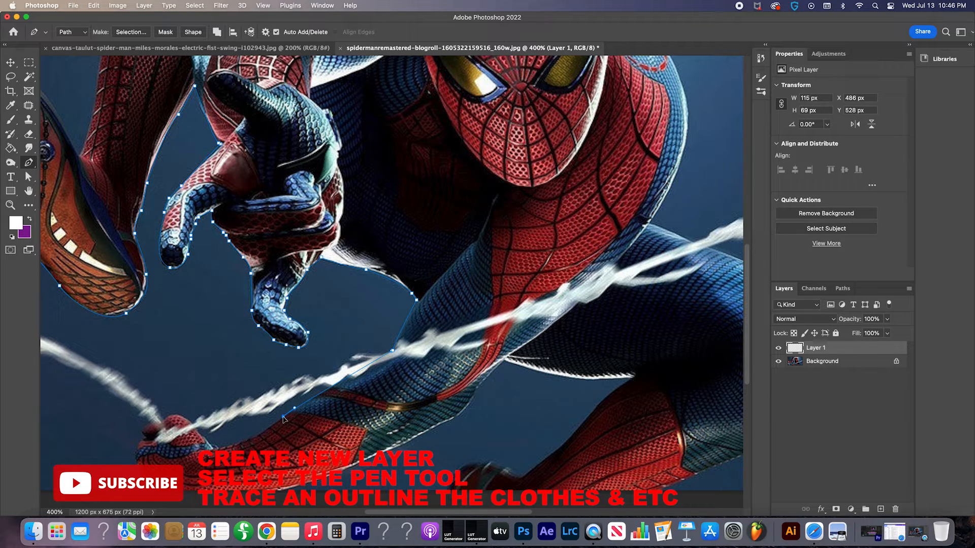
pyautogui.click(255, 438)
# - Trace the path over the wrist and the top of the fist holding the web
pyautogui.click(211, 442)
pyautogui.click(206, 439)
pyautogui.click(200, 433)
pyautogui.click(198, 430)
pyautogui.moveTo(170, 414); pyautogui.dragTo(160, 419)
pyautogui.keyDown('alt'); pyautogui.click(170, 414); pyautogui.keyUp('alt')
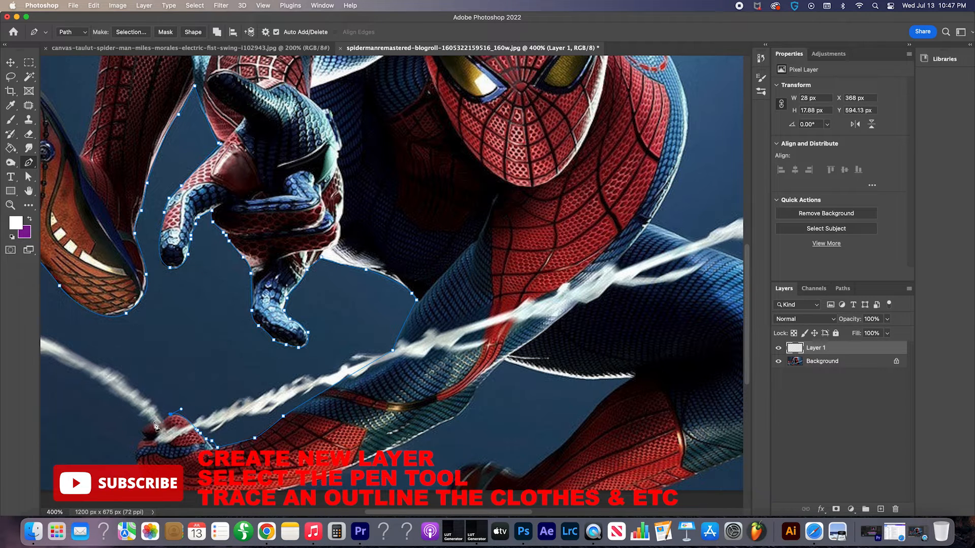
pyautogui.click(147, 421)
pyautogui.click(146, 438)
# - Carry the path around the outer side of the web-gripping fist down to the image's lower edge
pyautogui.scroll(-1, 145, 437)
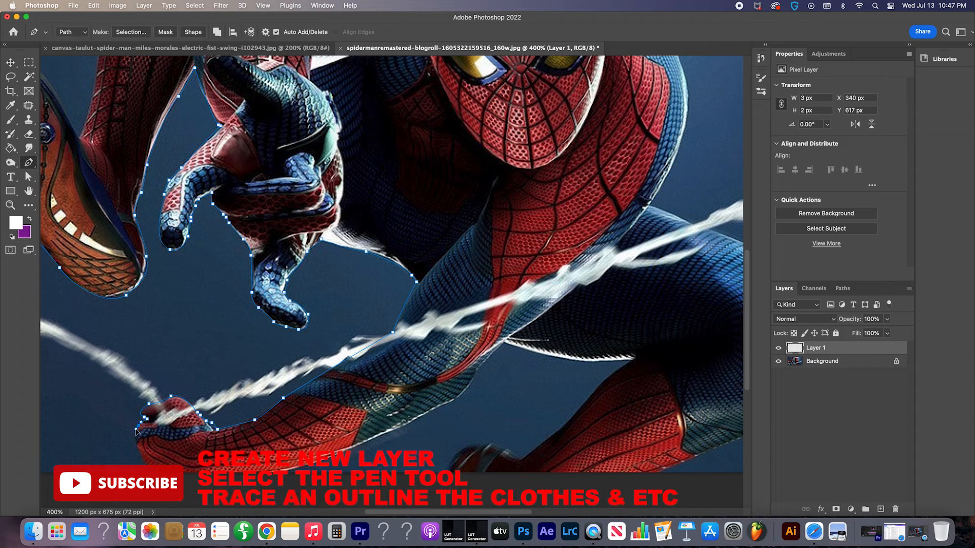
pyautogui.click(140, 449)
pyautogui.click(146, 463)
pyautogui.press('super+z')
pyautogui.click(153, 469)
pyautogui.click(161, 473)
# - Trace the lower edge of the web-gripping arm up to where it meets the bent leg
pyautogui.moveTo(350, 448); pyautogui.dragTo(376, 443)
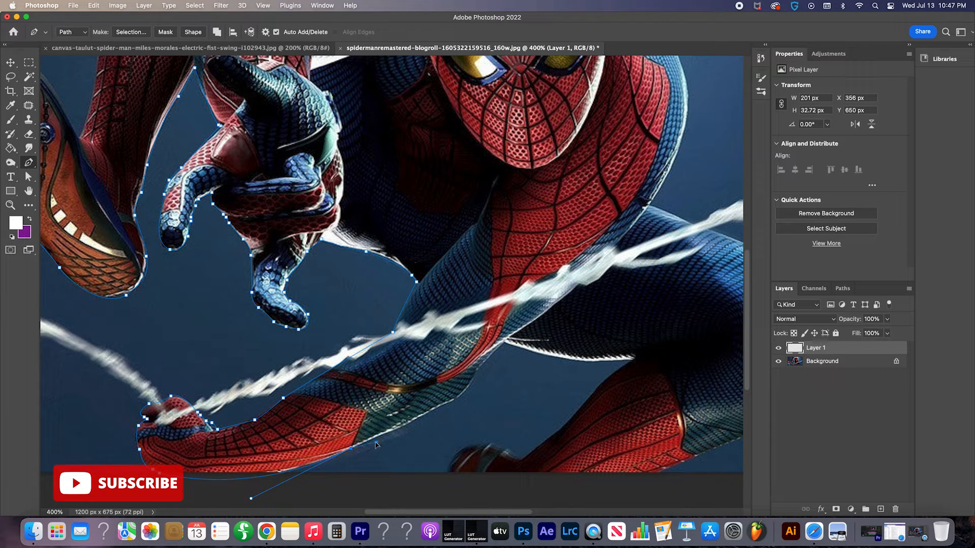
pyautogui.moveTo(432, 413); pyautogui.dragTo(441, 406)
pyautogui.click(477, 372)
pyautogui.click(505, 342)
# - Continue the path along the underside of the bent thigh, down the shin and around the foot
pyautogui.moveTo(579, 363); pyautogui.dragTo(632, 359)
pyautogui.moveTo(588, 397)
pyautogui.mouseDown()
pyautogui.moveTo(581, 410)
pyautogui.moveTo(587, 398)
pyautogui.mouseUp()
pyautogui.moveTo(523, 459); pyautogui.dragTo(449, 466)
pyautogui.click(507, 450)
pyautogui.click(490, 445)
pyautogui.click(447, 475)
# - Route the path below the canvas edge from the foot to the underside of the bent lower leg
pyautogui.scroll(-2, 450, 479)
pyautogui.click(600, 474)
pyautogui.hscroll(5, 623, 473)
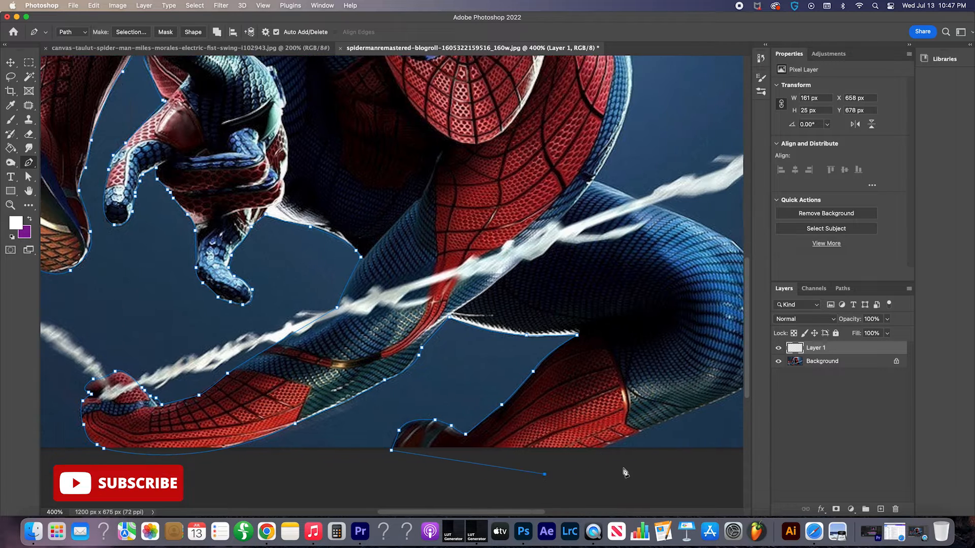
pyautogui.click(510, 448)
# - Trace the outer contour of the bent leg around the knee and along the top of the thigh
pyautogui.moveTo(593, 410); pyautogui.dragTo(619, 407)
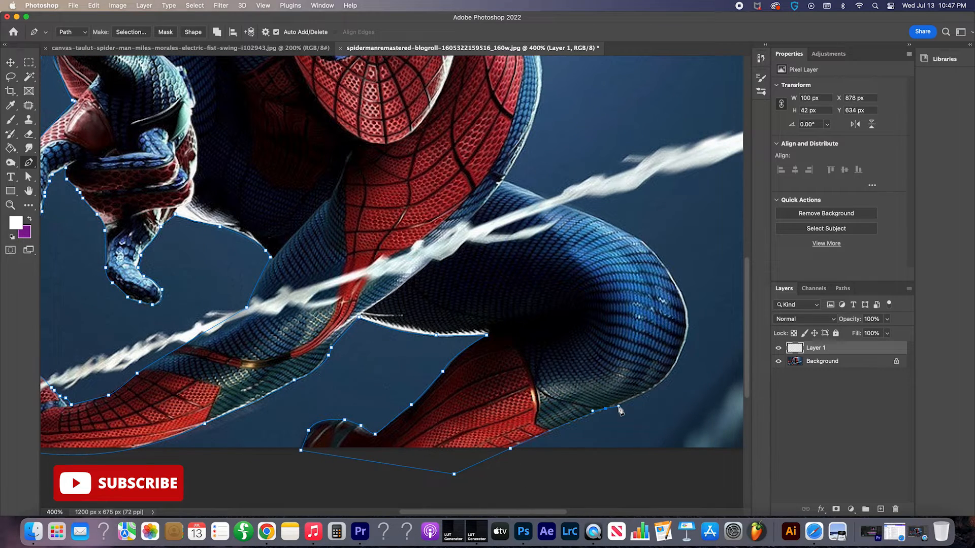
pyautogui.click(659, 385)
pyautogui.moveTo(687, 325); pyautogui.dragTo(685, 303)
pyautogui.moveTo(639, 240)
pyautogui.mouseDown()
pyautogui.moveTo(594, 219)
pyautogui.moveTo(594, 200)
pyautogui.moveTo(626, 229)
pyautogui.mouseUp()
pyautogui.moveTo(543, 201); pyautogui.dragTo(527, 192)
# - Extend the path from the thigh up the outer edge of the web-gripping arm to the shoulder
pyautogui.scroll(3, 500, 214)
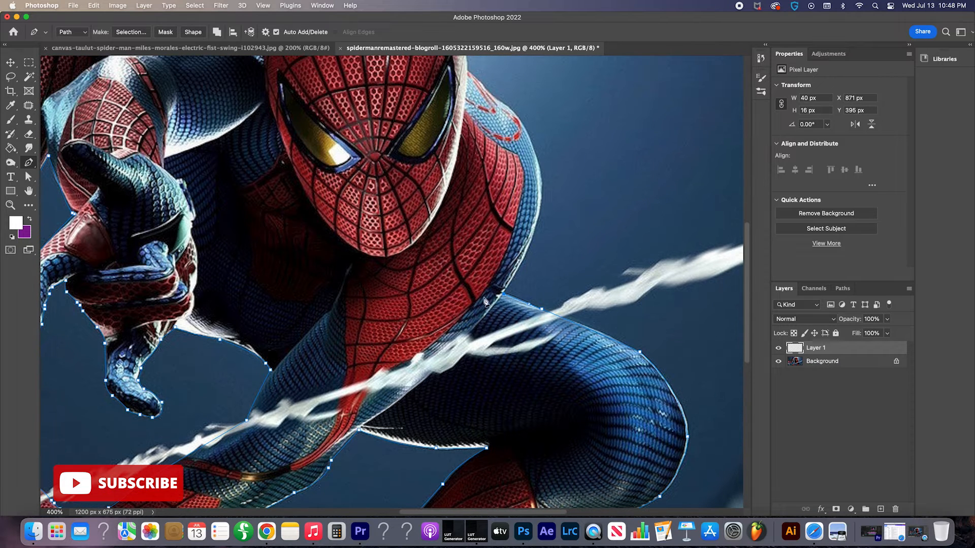
pyautogui.click(360, 427)
pyautogui.moveTo(498, 303); pyautogui.dragTo(548, 203)
pyautogui.moveTo(470, 331); pyautogui.dragTo(490, 304)
pyautogui.keyDown('alt'); pyautogui.moveTo(490, 305); pyautogui.dragTo(474, 328); pyautogui.keyUp('alt')
pyautogui.moveTo(522, 261); pyautogui.dragTo(538, 227)
pyautogui.moveTo(535, 156)
pyautogui.mouseDown()
pyautogui.moveTo(518, 102)
pyautogui.moveTo(533, 157)
pyautogui.mouseUp()
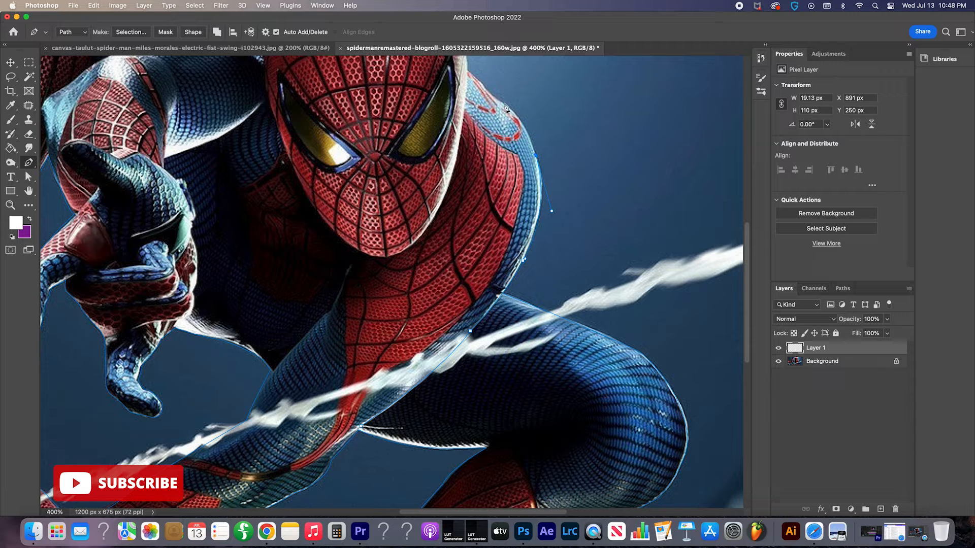
# - Continue the path over the shoulder, around the top of the mask and along the opposite shoulder
pyautogui.keyDown('alt'); pyautogui.moveTo(478, 96); pyautogui.dragTo(422, 75); pyautogui.keyUp('alt')
pyautogui.scroll(3, 483, 112)
pyautogui.scroll(4, 472, 146)
pyautogui.moveTo(288, 96); pyautogui.dragTo(193, 169)
pyautogui.moveTo(183, 113); pyautogui.dragTo(149, 149)
pyautogui.keyDown('alt'); pyautogui.click(183, 114); pyautogui.keyUp('alt')
pyautogui.hscroll(-6, 186, 119)
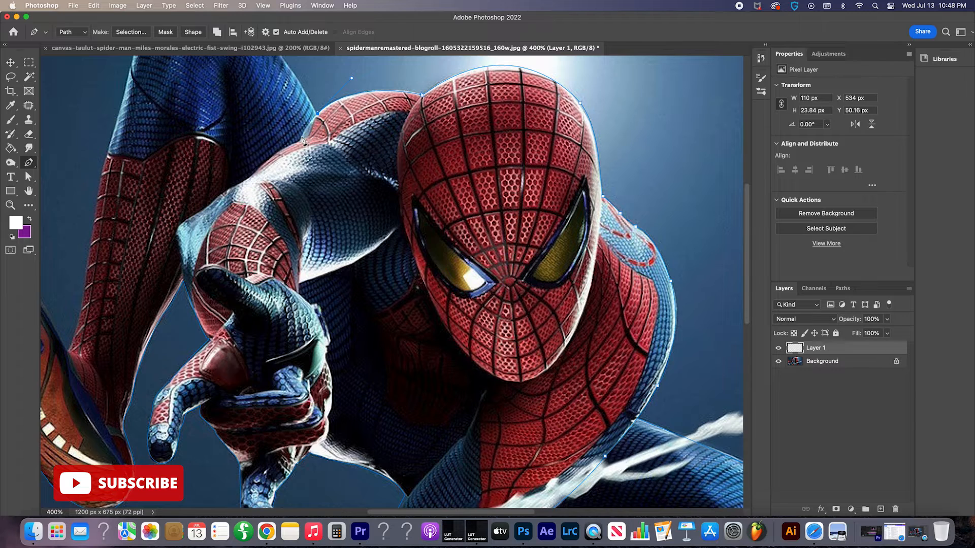
# - Trace up the raised thigh and carry the path across the top edge of the canvas to its other side
pyautogui.scroll(5, 303, 140)
pyautogui.hscroll(-2, 299, 122)
pyautogui.moveTo(341, 170); pyautogui.dragTo(318, 131)
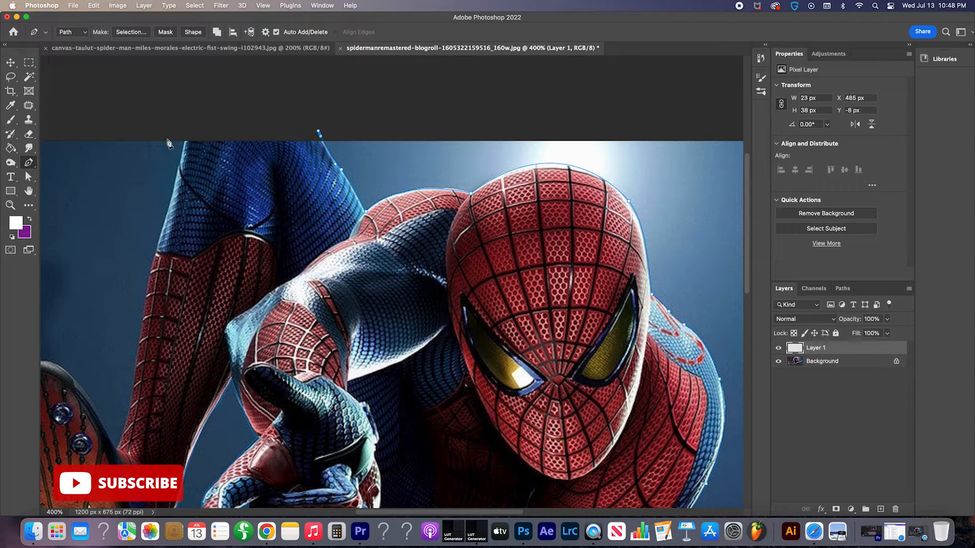
pyautogui.click(184, 123)
pyautogui.press('super+z')
pyautogui.moveTo(184, 138); pyautogui.dragTo(179, 154)
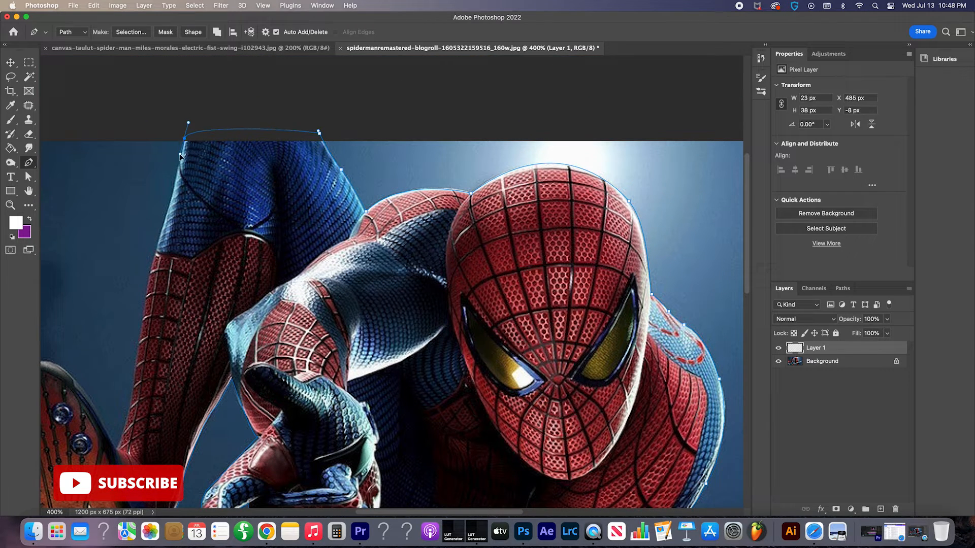
# - Trace the outer edge of the raised leg down to the shoe and close the silhouette path
pyautogui.click(172, 201)
pyautogui.moveTo(149, 275); pyautogui.dragTo(144, 299)
pyautogui.scroll(-5, 151, 303)
pyautogui.moveTo(151, 244); pyautogui.dragTo(149, 265)
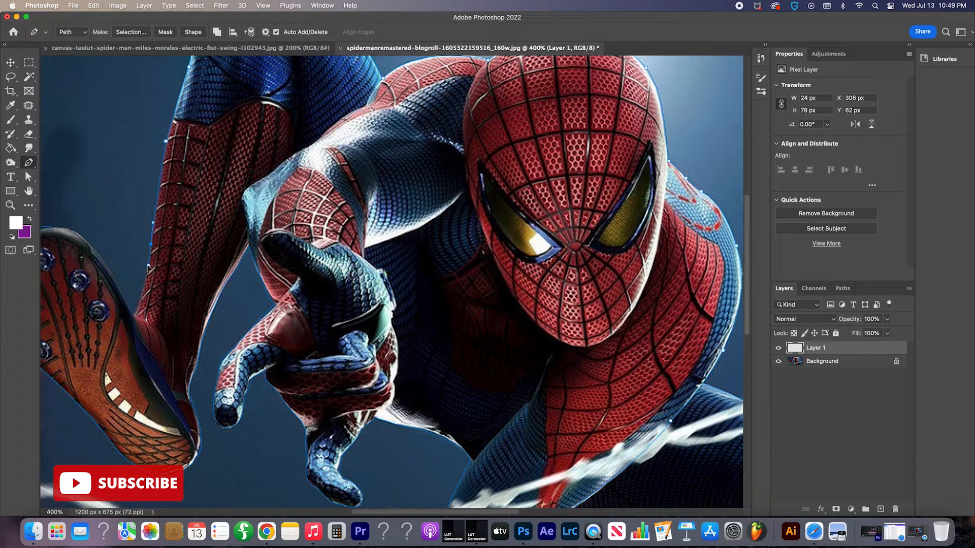
pyautogui.moveTo(136, 314); pyautogui.dragTo(132, 315)
pyautogui.hscroll(-5, 131, 315)
pyautogui.moveTo(175, 227); pyautogui.dragTo(128, 237)
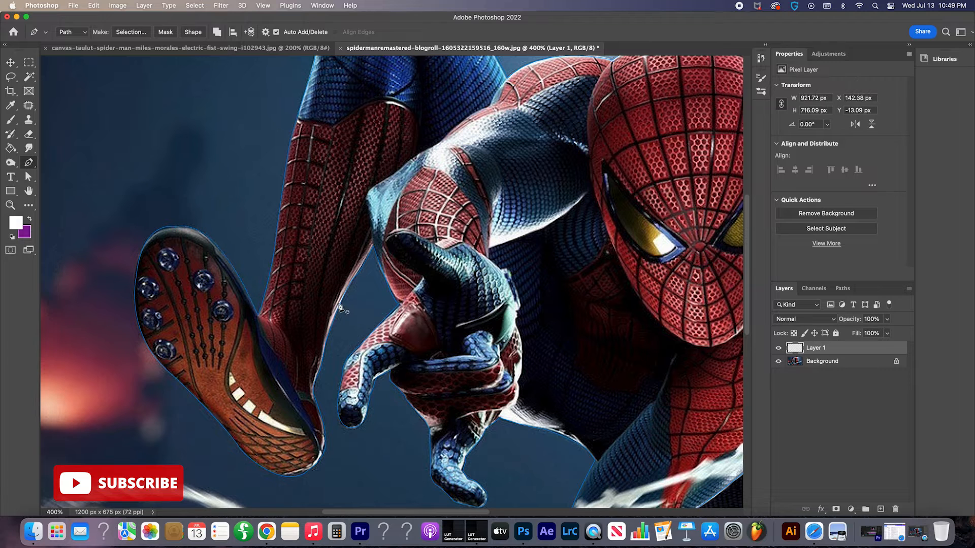
# - Start an inner path at the pointing hand's wrist and trace it along the forearm edge to the thumb
pyautogui.click(400, 303)
pyautogui.moveTo(422, 278); pyautogui.dragTo(424, 273)
pyautogui.moveTo(384, 243); pyautogui.dragTo(384, 225)
pyautogui.click(432, 245)
pyautogui.click(435, 241)
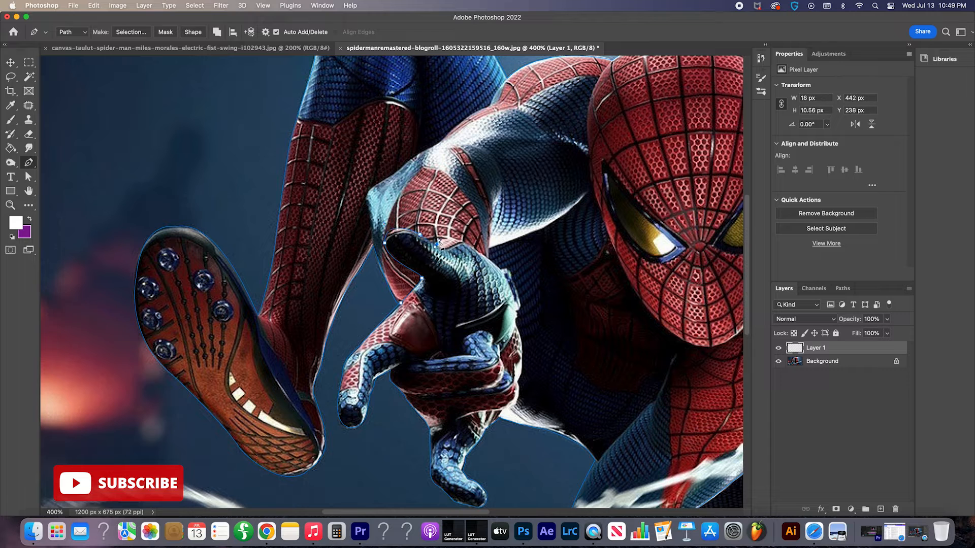
pyautogui.press('super+z')
# - Trace the path over the back of the pointing hand and down its far side, then end the open path
pyautogui.moveTo(437, 242); pyautogui.dragTo(480, 251)
pyautogui.click(492, 261)
pyautogui.click(503, 271)
pyautogui.click(510, 271)
pyautogui.click(520, 304)
pyautogui.click(516, 320)
pyautogui.click(518, 328)
pyautogui.click(522, 345)
pyautogui.click(518, 378)
pyautogui.moveTo(513, 404); pyautogui.dragTo(454, 421)
pyautogui.press('Escape')
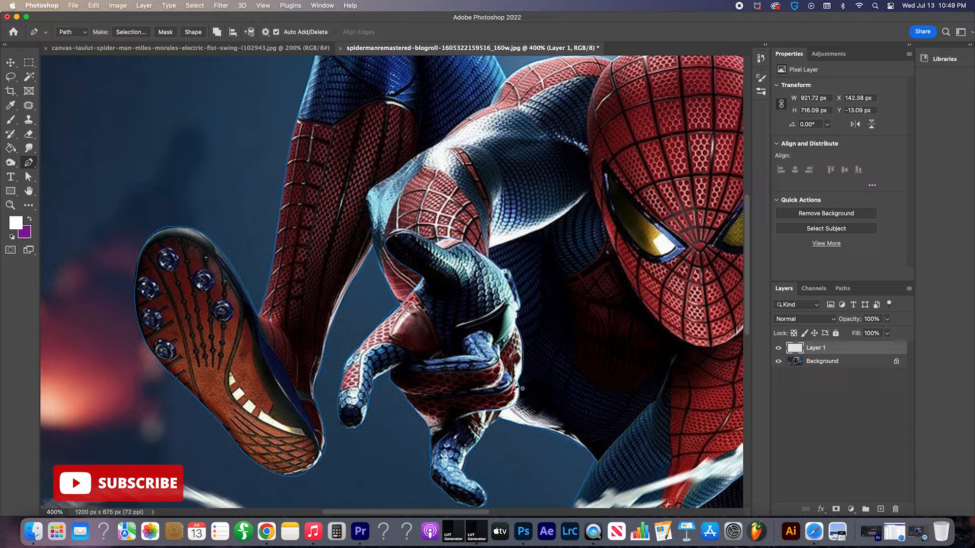
# - Draw an open path along the crease between the lower curled fingers of the pointing hand
pyautogui.click(516, 381)
pyautogui.press('super+z')
pyautogui.click(516, 381)
pyautogui.click(504, 371)
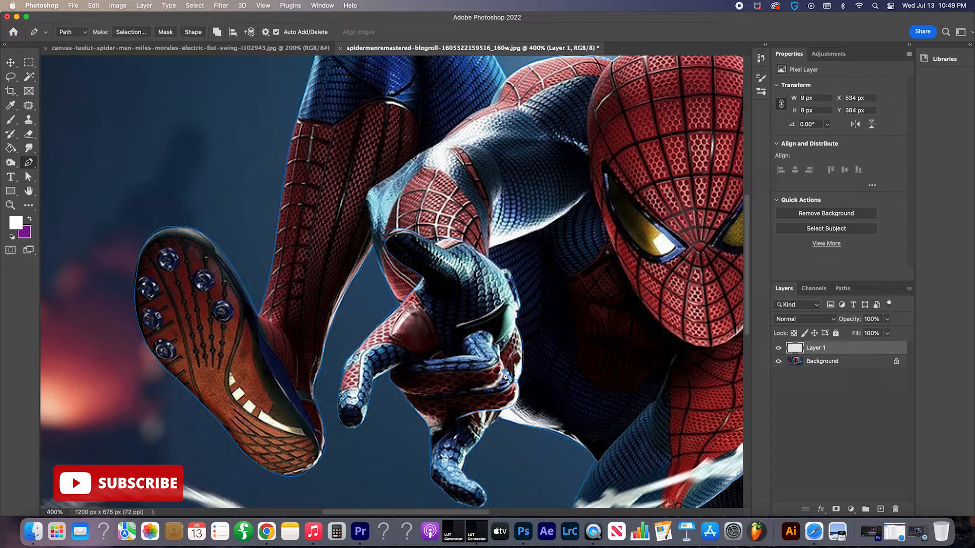
pyautogui.moveTo(491, 387); pyautogui.dragTo(482, 388)
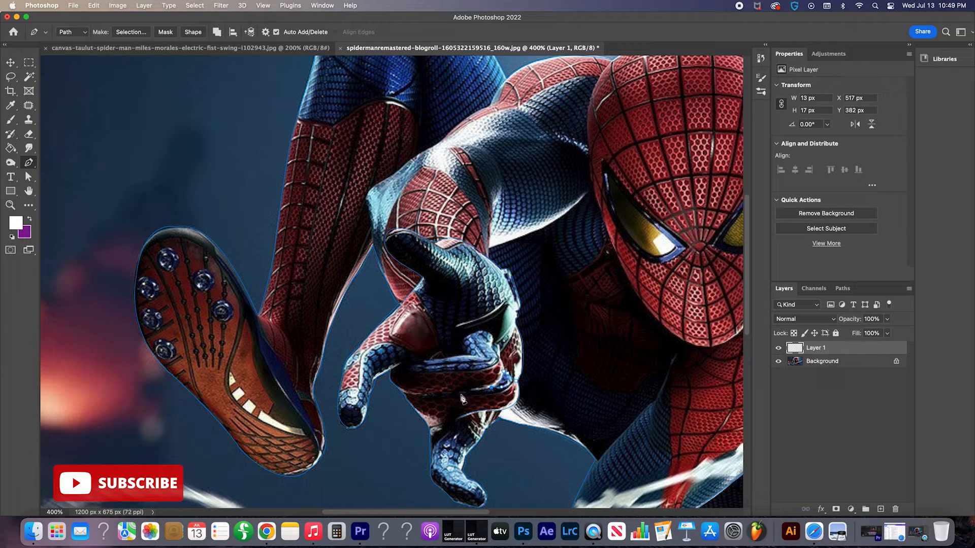
pyautogui.click(412, 396)
pyautogui.press('Escape')
# - Trace an open path around the upper curled finger of the pointing hand and along its lower crease, and end the path
pyautogui.click(504, 371)
pyautogui.click(499, 355)
pyautogui.click(493, 344)
pyautogui.click(491, 336)
pyautogui.moveTo(468, 337); pyautogui.dragTo(426, 362)
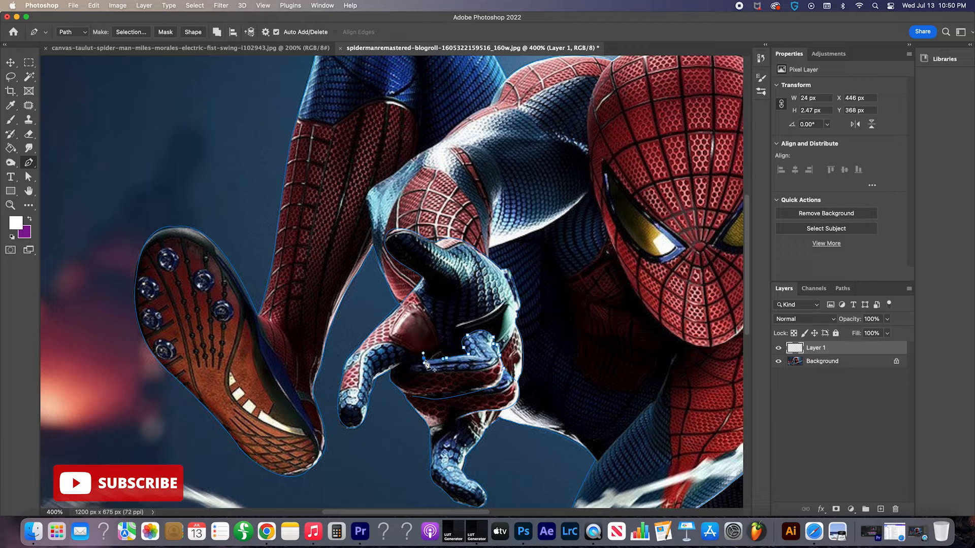
pyautogui.press('Escape')
# - Trace an open path along the underside of the pointing arm's upper arm up to the mask's edge
pyautogui.moveTo(500, 252); pyautogui.dragTo(458, 293)
pyautogui.moveTo(512, 270); pyautogui.dragTo(523, 264)
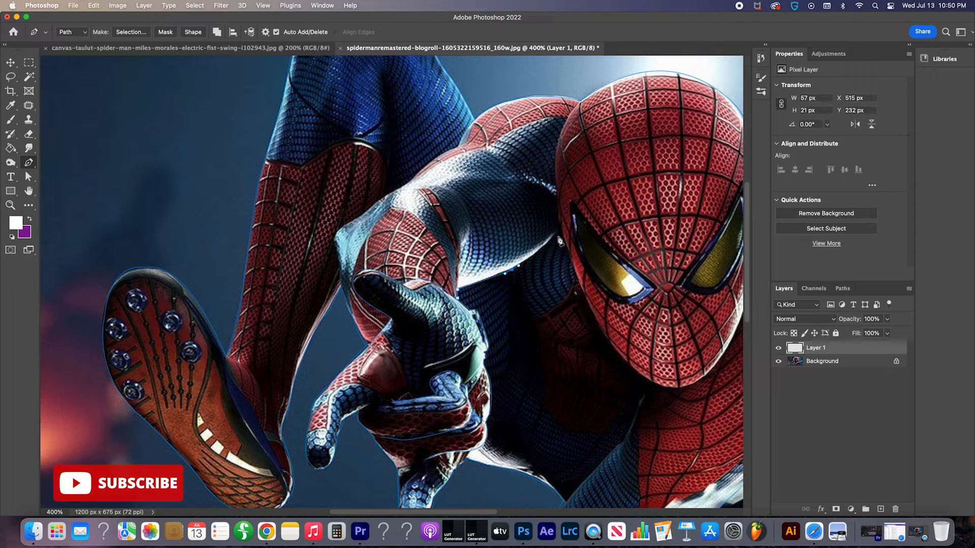
pyautogui.moveTo(560, 234); pyautogui.dragTo(565, 228)
pyautogui.press('Escape')
# - Trace a path from the pointing arm's elbow up along its outer edge to the shoulder beside the raised leg
pyautogui.click(342, 283)
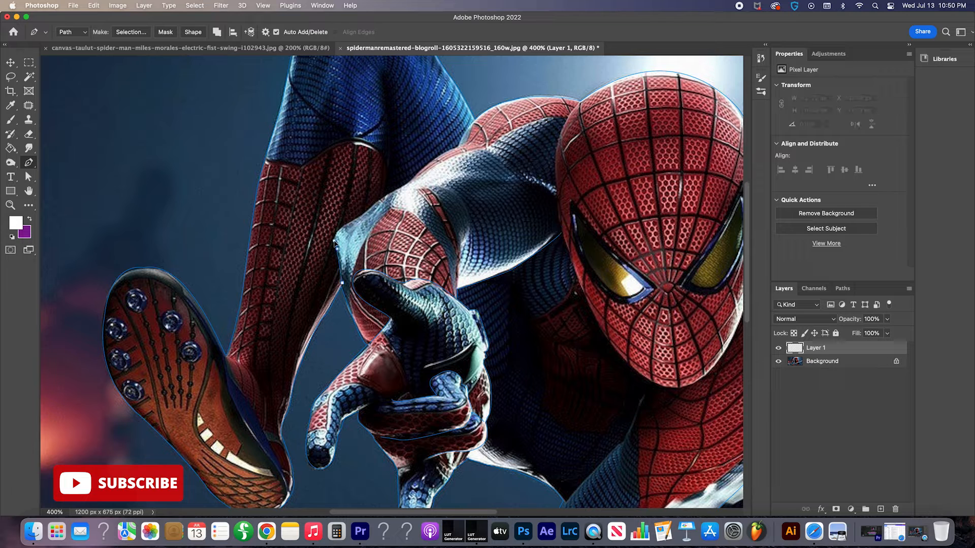
pyautogui.click(335, 245)
pyautogui.moveTo(339, 228); pyautogui.dragTo(412, 179)
pyautogui.moveTo(457, 147)
pyautogui.mouseDown()
pyautogui.moveTo(482, 142)
pyautogui.moveTo(458, 147)
pyautogui.mouseUp()
# - Start a path where the shoulder meets the head and trace it down the side of the mask towards the chin
pyautogui.hscroll(5, 521, 248)
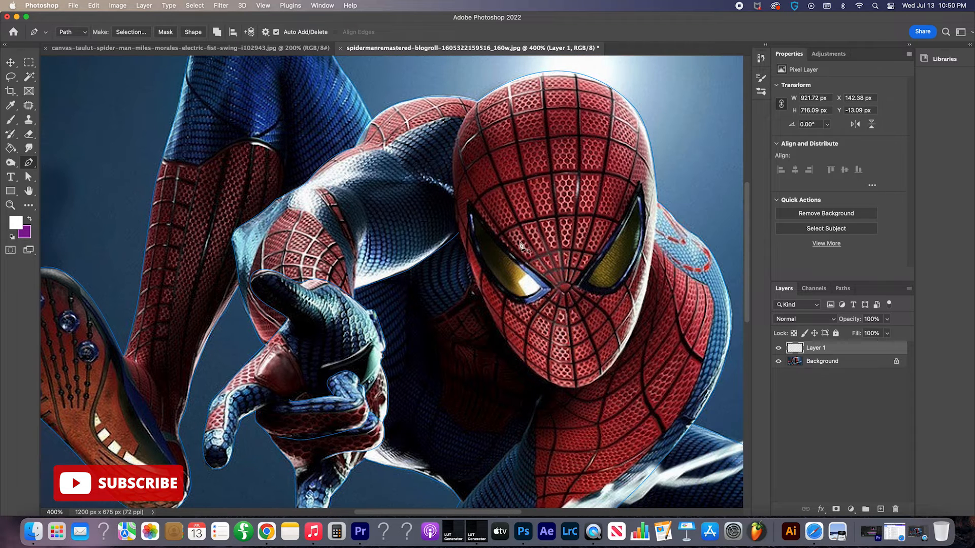
pyautogui.click(477, 106)
pyautogui.moveTo(456, 190); pyautogui.dragTo(471, 268)
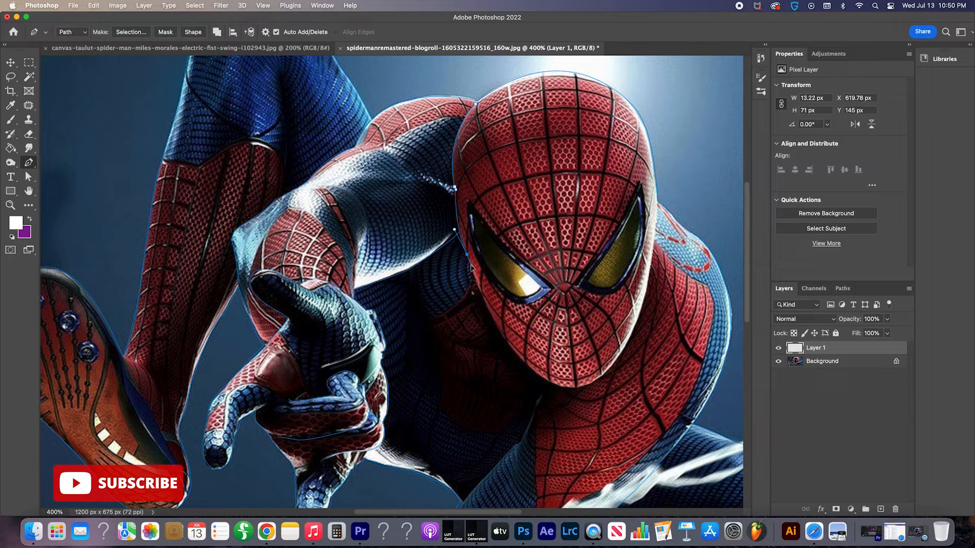
pyautogui.moveTo(515, 352); pyautogui.dragTo(538, 371)
pyautogui.keyDown('alt'); pyautogui.click(515, 353); pyautogui.keyUp('alt')
pyautogui.moveTo(604, 374); pyautogui.dragTo(655, 330)
# - Undo the last chin anchors and retrace the mask's edge around the chin and up the far side to the back shoulder
pyautogui.press('super+z')
pyautogui.press('super+z')
pyautogui.press('super+z')
pyautogui.moveTo(559, 387)
pyautogui.mouseDown()
pyautogui.moveTo(645, 398)
pyautogui.moveTo(576, 391)
pyautogui.mouseUp()
pyautogui.press('Escape')
pyautogui.moveTo(623, 347)
pyautogui.mouseDown()
pyautogui.moveTo(639, 322)
pyautogui.moveTo(636, 339)
pyautogui.mouseUp()
pyautogui.moveTo(657, 209); pyautogui.dragTo(654, 144)
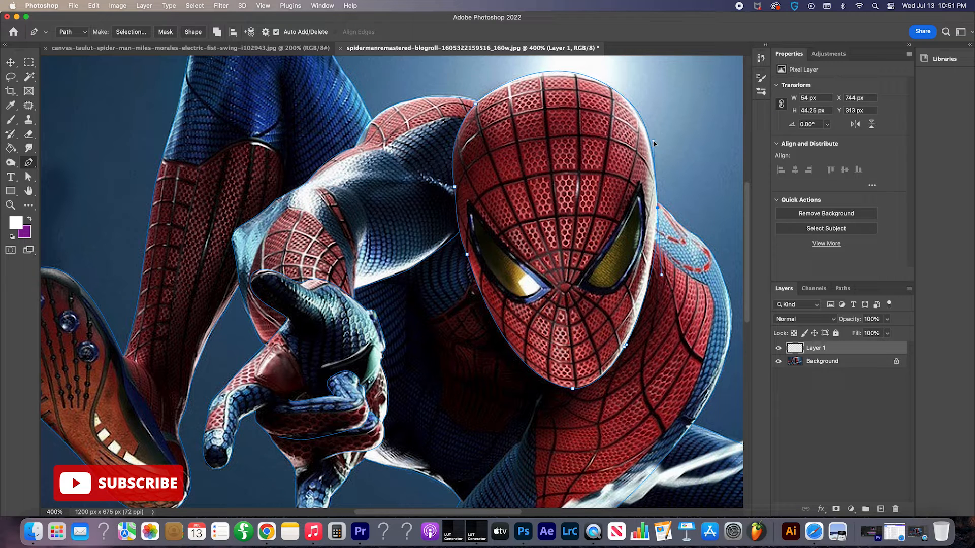
# - Trace a closed path around each of the mask's two eyes
pyautogui.click(640, 188)
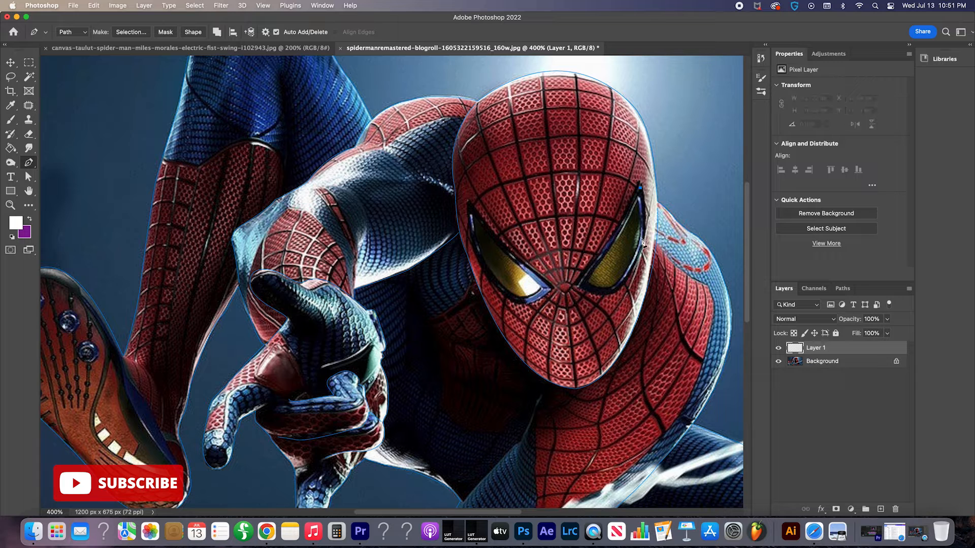
pyautogui.click(638, 257)
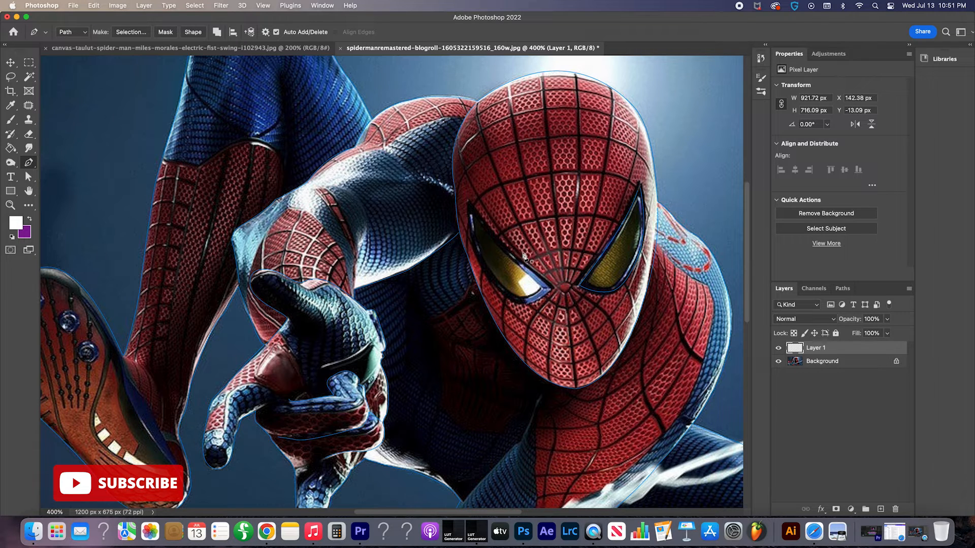
pyautogui.click(471, 210)
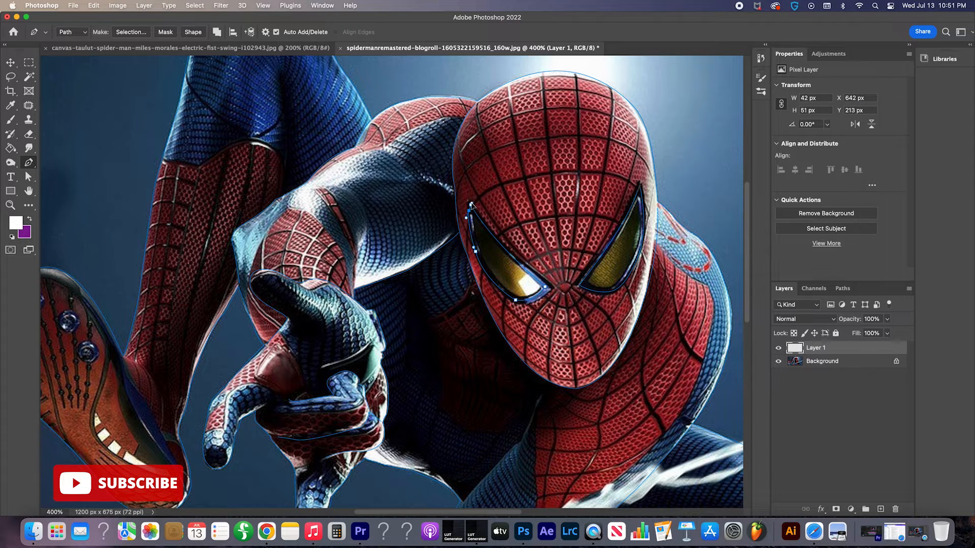
pyautogui.moveTo(471, 204); pyautogui.dragTo(470, 196)
pyautogui.scroll(1, 586, 278)
pyautogui.press('super+minus')
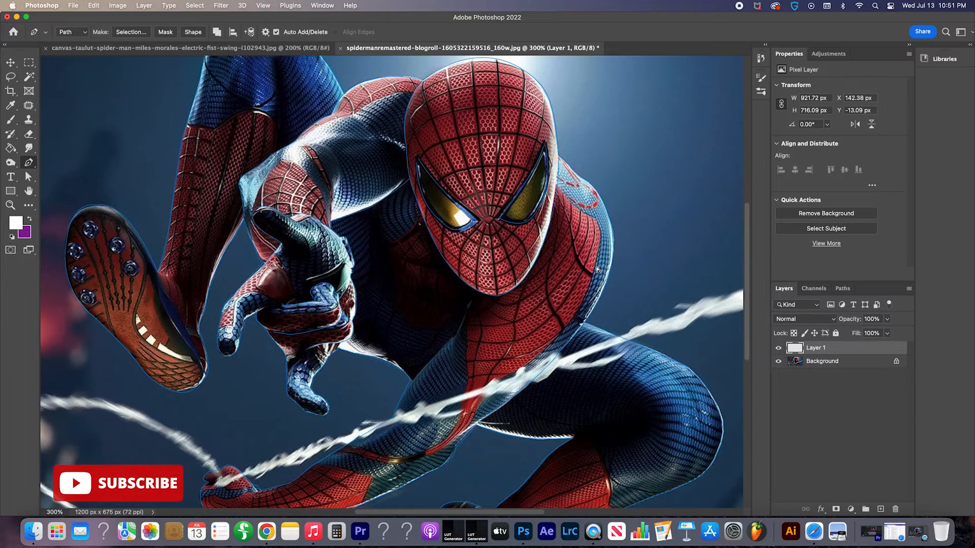
pyautogui.press('super+minus')
pyautogui.rightClick(529, 194)
pyautogui.click(572, 240)
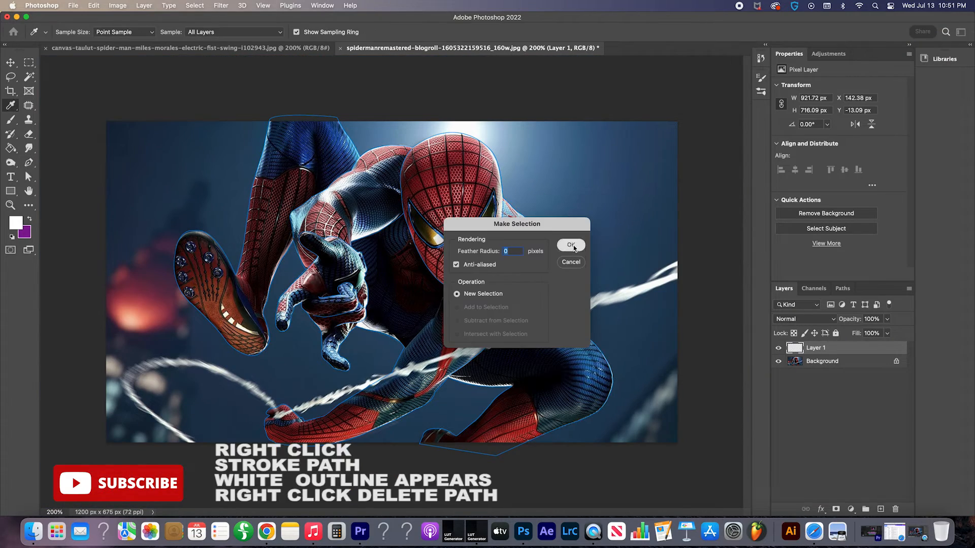
pyautogui.click(567, 261)
# - Try stroking the traced paths with the white brush and deleting the paths, and undo both changes
pyautogui.rightClick(557, 214)
pyautogui.click(583, 291)
pyautogui.click(686, 323)
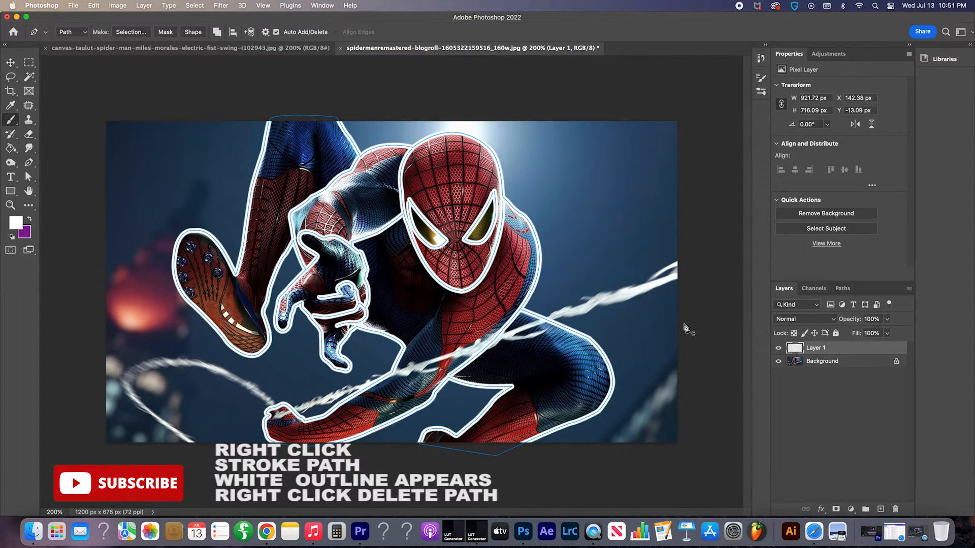
pyautogui.rightClick(582, 228)
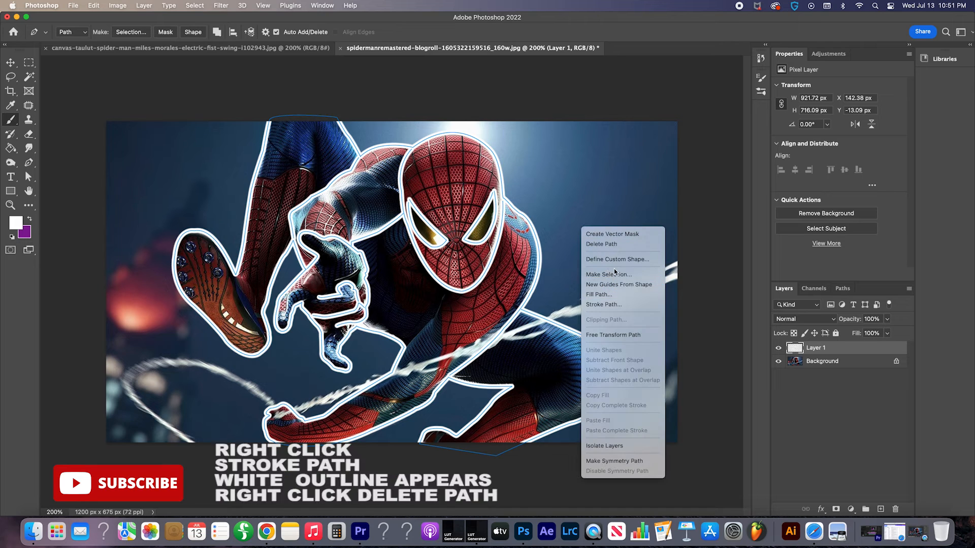
pyautogui.click(615, 244)
pyautogui.press('super+minus')
pyautogui.press('super+plus')
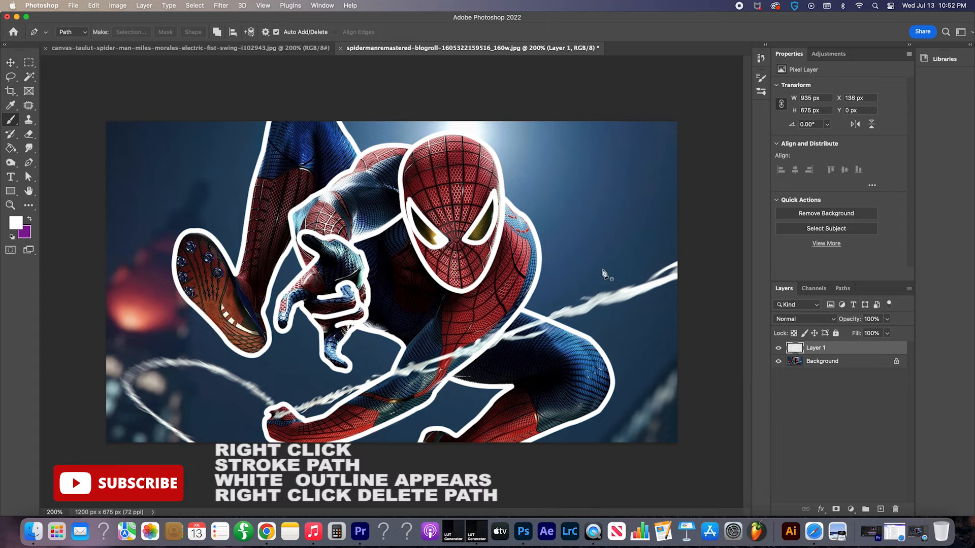
pyautogui.press('super+z')
pyautogui.press('super+z')
# - Stroke all the traced paths with the white brush at 9 px, without simulated pressure, and delete the paths
pyautogui.press('b')
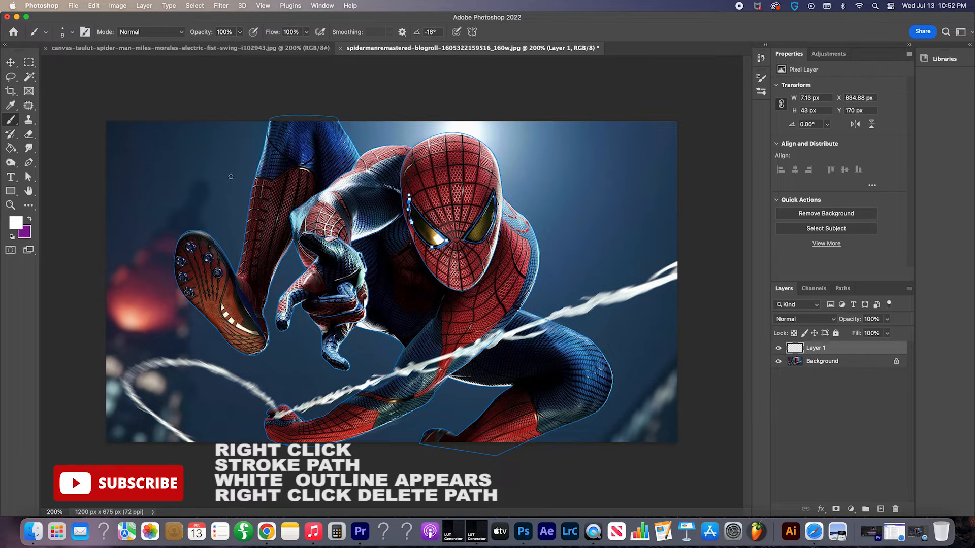
pyautogui.press('i')
pyautogui.rightClick(184, 163)
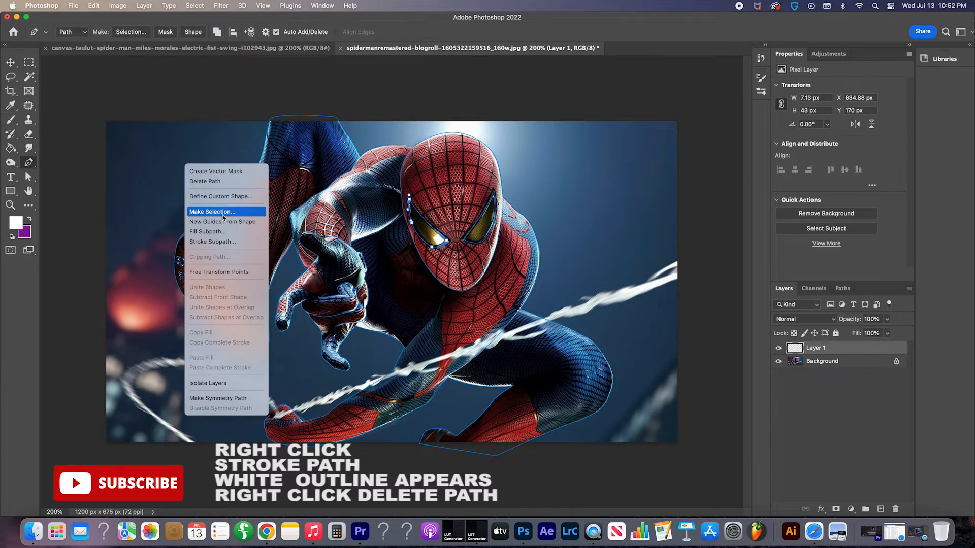
pyautogui.click(223, 212)
pyautogui.click(680, 328)
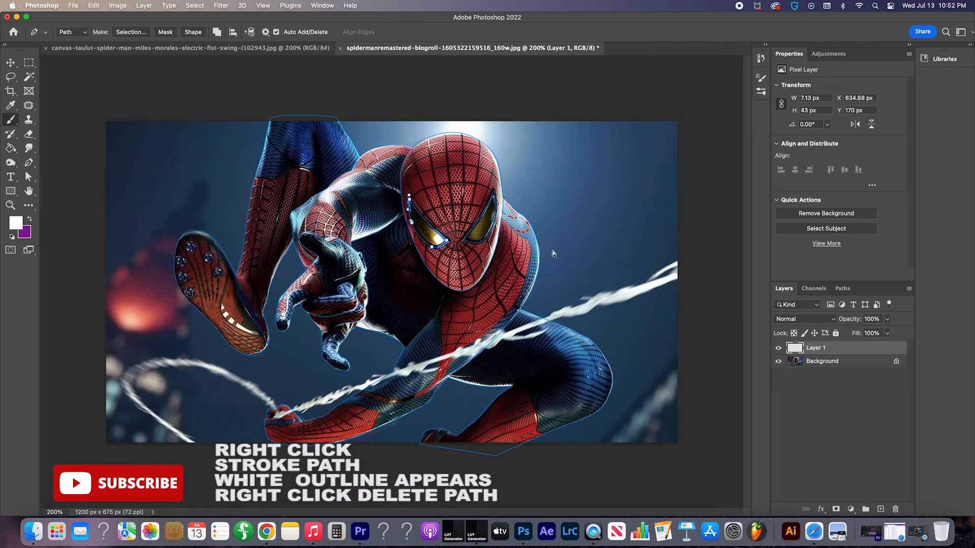
pyautogui.rightClick(560, 208)
pyautogui.click(604, 287)
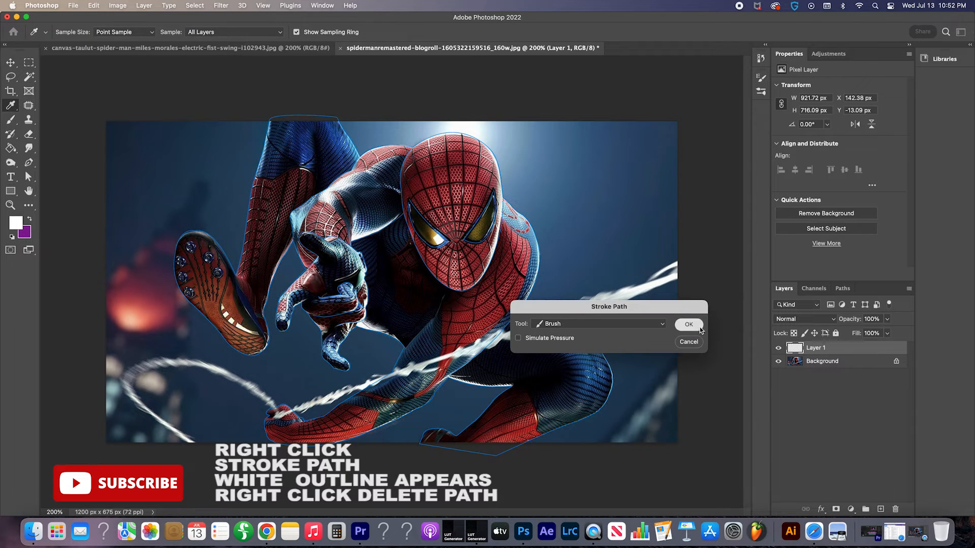
pyautogui.press('Return')
pyautogui.rightClick(562, 311)
pyautogui.click(584, 287)
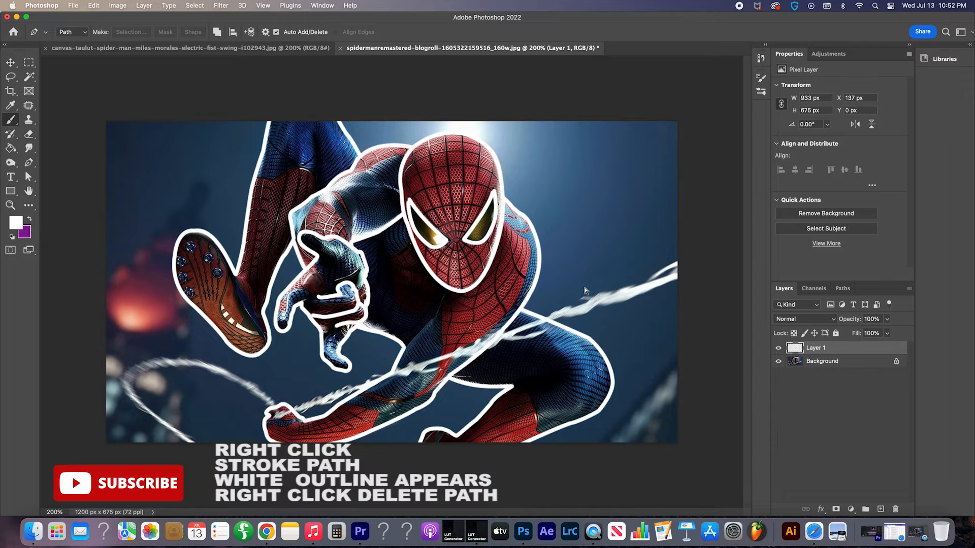
# - Add a Color Lookup adjustment layer directly above the Background and set its 3DLUT file to Moonlight.3DL
pyautogui.click(832, 361)
pyautogui.click(851, 509)
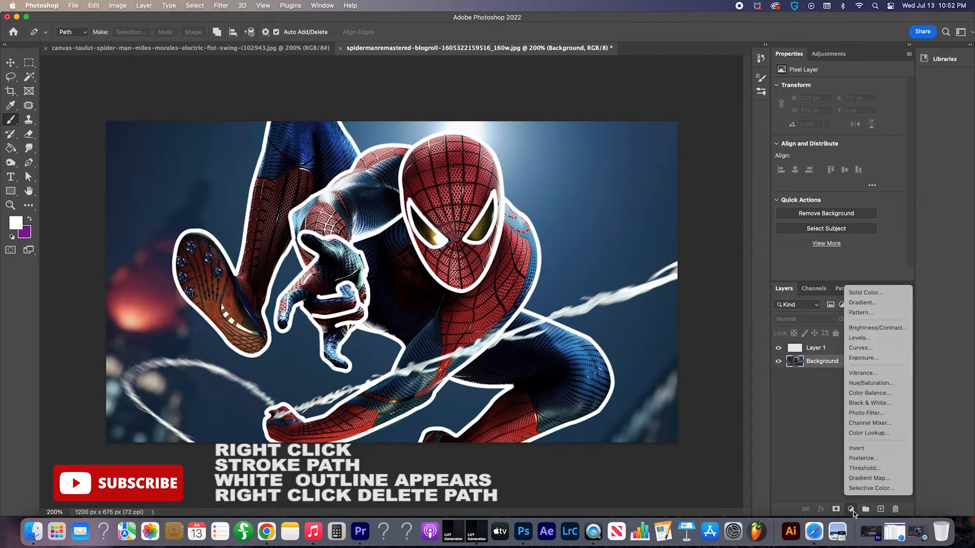
pyautogui.click(873, 433)
pyautogui.click(862, 86)
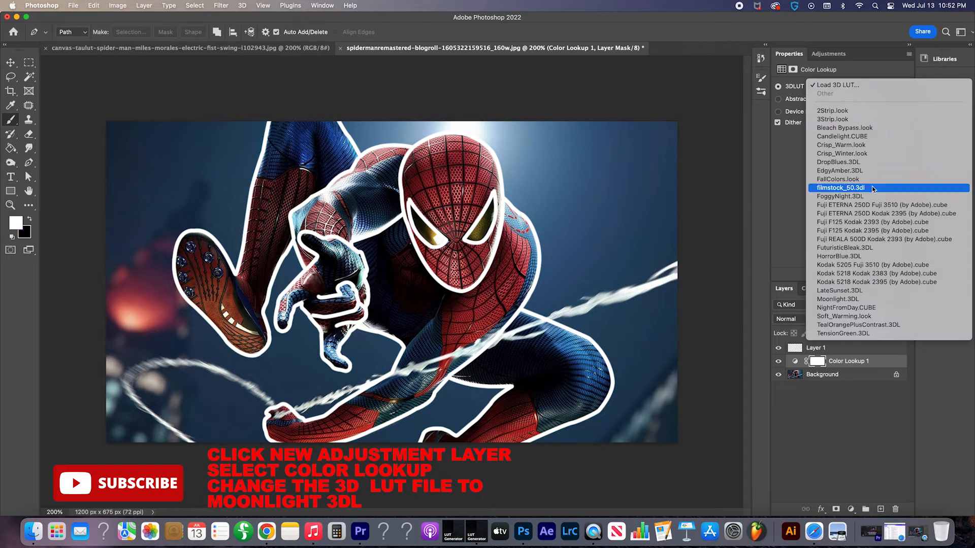
pyautogui.click(860, 314)
pyautogui.click(861, 87)
pyautogui.click(848, 91)
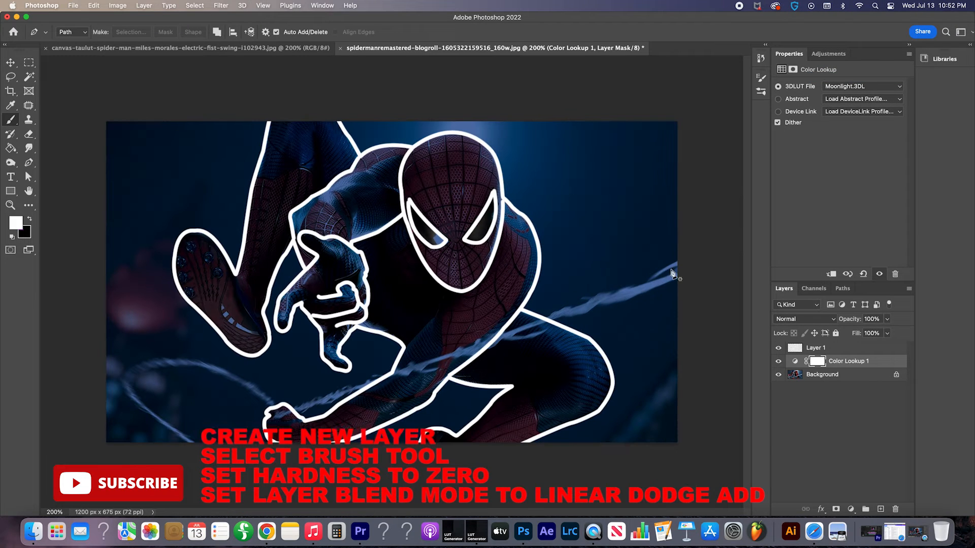
# - Create a new layer above the white outline layer and set the foreground color to bright red
pyautogui.click(816, 348)
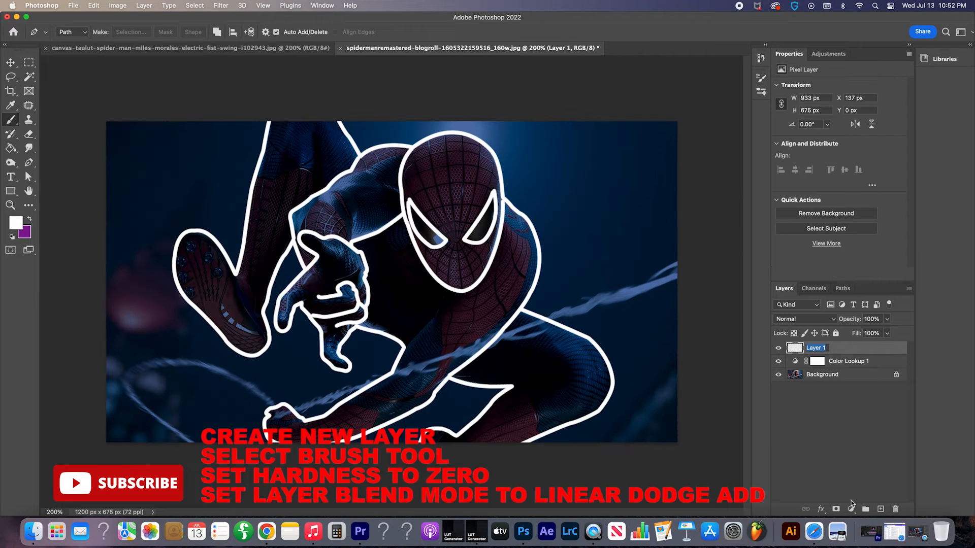
pyautogui.click(881, 509)
pyautogui.click(15, 222)
pyautogui.click(580, 283)
pyautogui.click(667, 278)
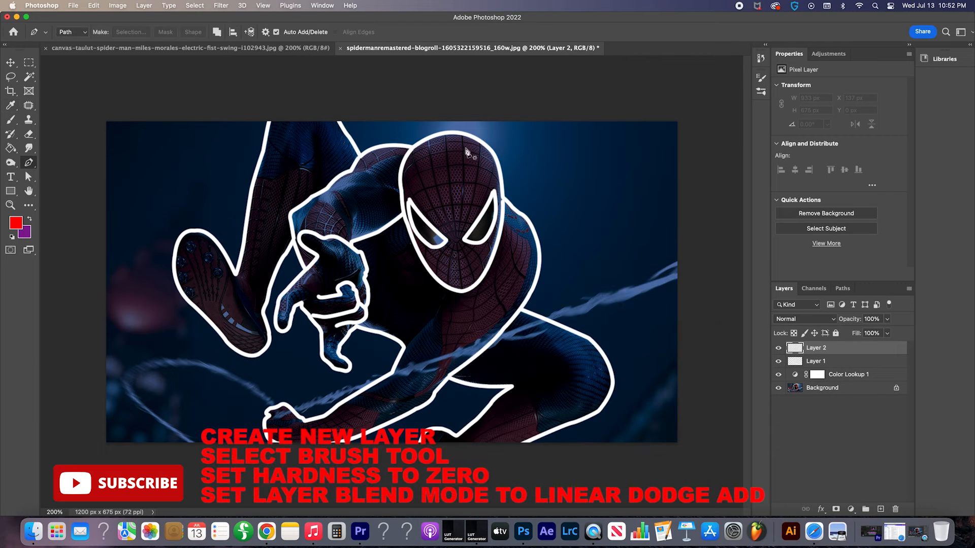
# - Enlarge the brush to 35 px and lower its hardness to 0% for a soft edge
pyautogui.press('b')
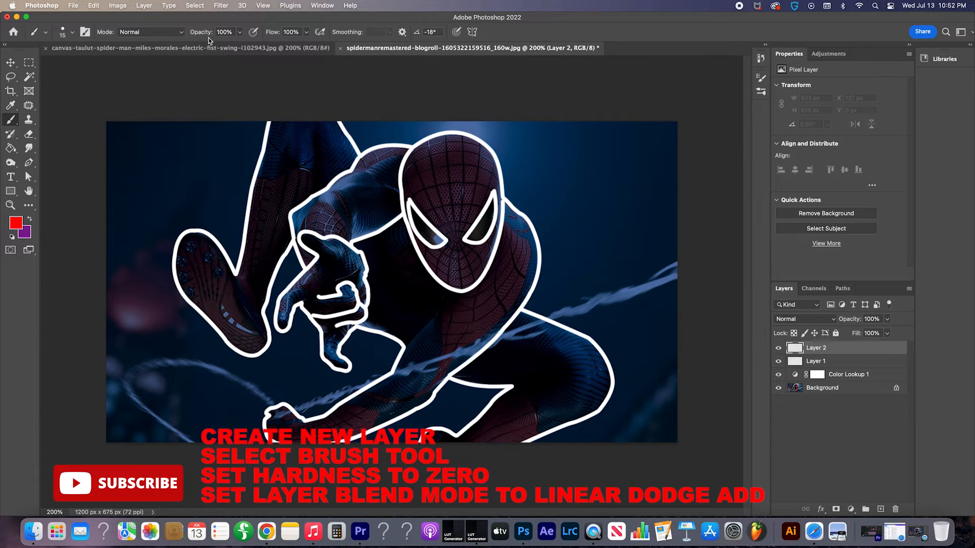
pyautogui.press(']')
pyautogui.press(']')
pyautogui.press(']')
pyautogui.press(']')
pyautogui.press(']')
pyautogui.press(']')
pyautogui.press(']')
pyautogui.click(72, 32)
pyautogui.click(53, 84)
# - Undo a red test stroke on the head outline and set the new layer's blend mode to Linear Dodge (Add)
pyautogui.moveTo(428, 138); pyautogui.dragTo(413, 147)
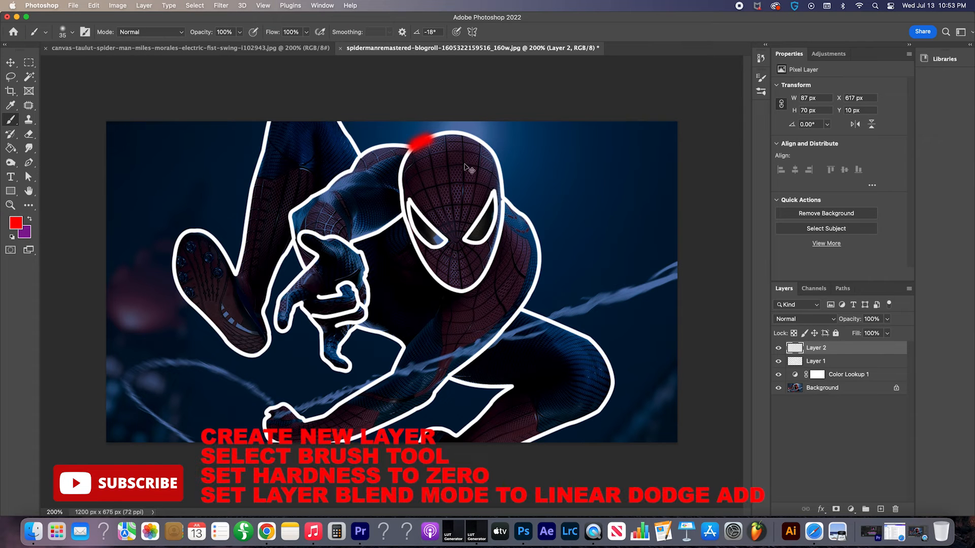
pyautogui.press('cmd+z')
pyautogui.click(804, 319)
pyautogui.click(822, 429)
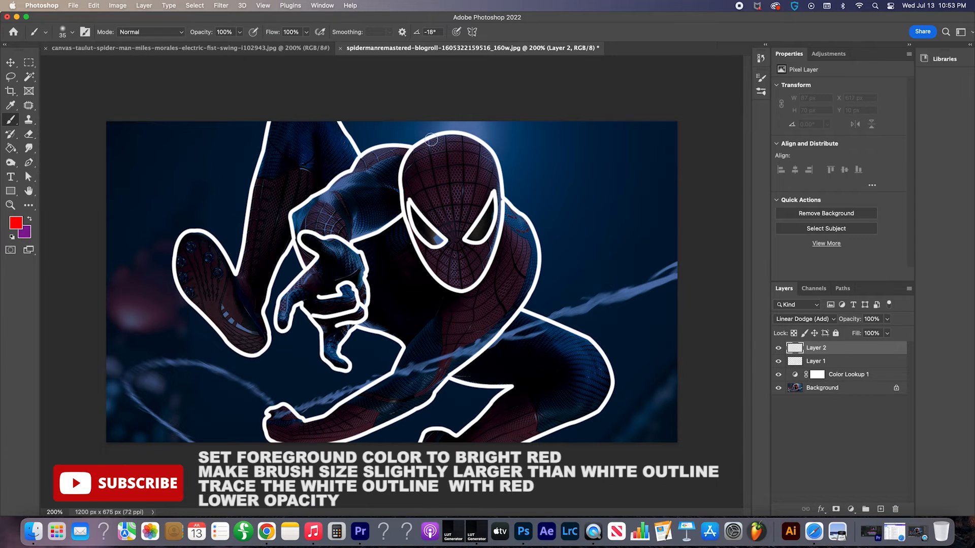
# - Paint a soft red glow over the white outline of the head and the outer edge of the pointing arm
pyautogui.moveTo(431, 135)
pyautogui.mouseDown()
pyautogui.moveTo(403, 182)
pyautogui.moveTo(416, 252)
pyautogui.mouseUp()
pyautogui.press('super+z')
pyautogui.moveTo(427, 138)
pyautogui.mouseDown()
pyautogui.moveTo(403, 178)
pyautogui.moveTo(408, 233)
pyautogui.moveTo(448, 286)
pyautogui.moveTo(466, 290)
pyautogui.moveTo(485, 273)
pyautogui.moveTo(501, 178)
pyautogui.moveTo(487, 146)
pyautogui.moveTo(457, 136)
pyautogui.moveTo(379, 147)
pyautogui.moveTo(307, 198)
pyautogui.moveTo(294, 211)
pyautogui.moveTo(304, 264)
pyautogui.mouseUp()
pyautogui.press('super+z')
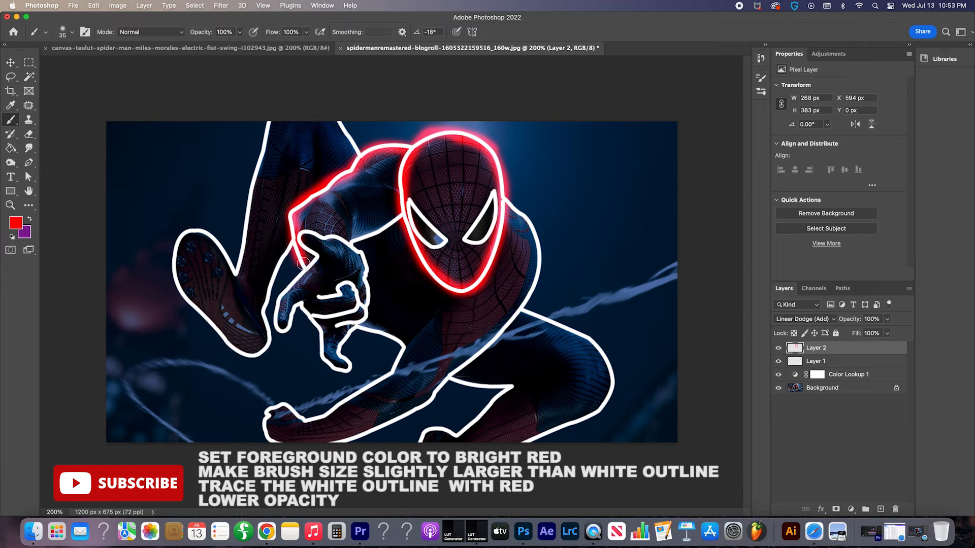
# - Paint the red glow along the pointing arm's underside, the pointing hand and its fingers, the other arm and the back shoulder
pyautogui.moveTo(400, 216)
pyautogui.mouseDown()
pyautogui.moveTo(359, 249)
pyautogui.moveTo(368, 294)
pyautogui.moveTo(361, 319)
pyautogui.moveTo(333, 325)
pyautogui.moveTo(341, 353)
pyautogui.mouseUp()
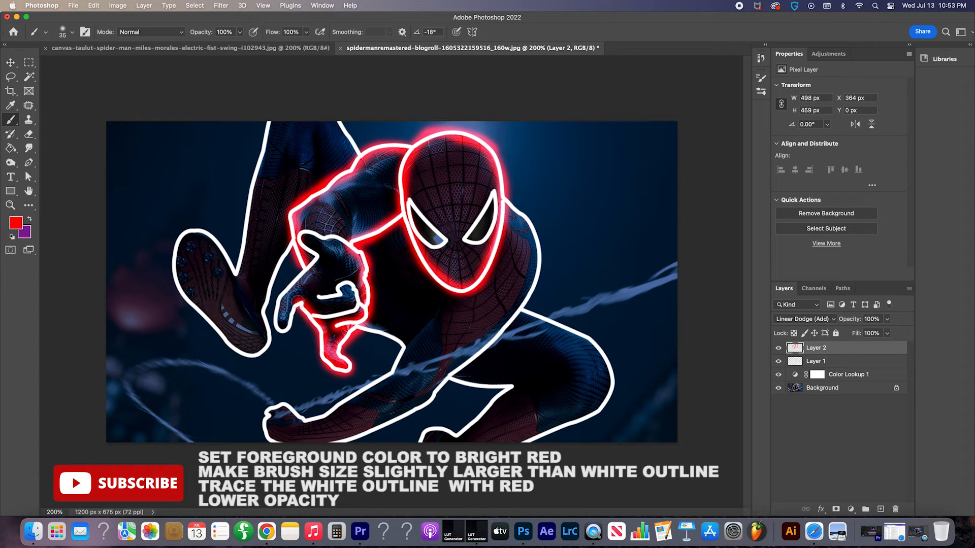
pyautogui.moveTo(305, 238); pyautogui.dragTo(346, 245)
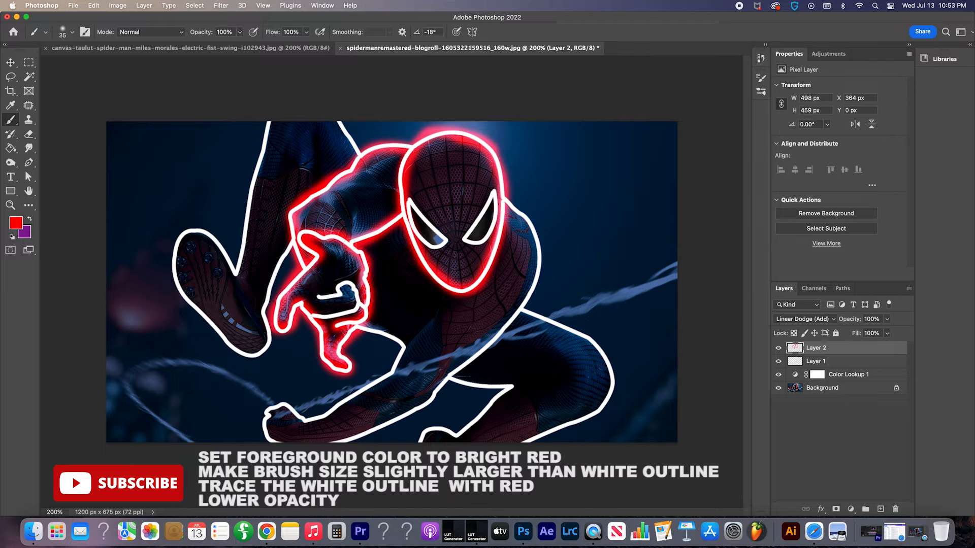
pyautogui.moveTo(322, 296)
pyautogui.mouseDown()
pyautogui.moveTo(352, 288)
pyautogui.moveTo(319, 316)
pyautogui.moveTo(391, 339)
pyautogui.moveTo(398, 373)
pyautogui.moveTo(355, 402)
pyautogui.moveTo(270, 417)
pyautogui.moveTo(266, 438)
pyautogui.moveTo(472, 356)
pyautogui.moveTo(500, 329)
pyautogui.moveTo(495, 342)
pyautogui.moveTo(513, 323)
pyautogui.moveTo(529, 217)
pyautogui.moveTo(510, 198)
pyautogui.mouseUp()
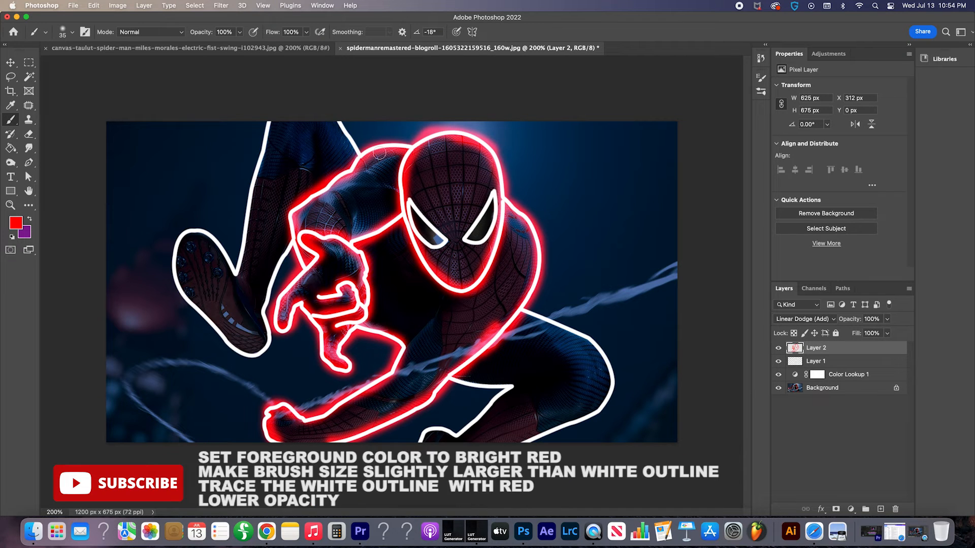
# - Paint the red glow over the outlines of the raised leg, the bent leg and the eyes, with the brush at 30 px for the eyes
pyautogui.moveTo(268, 123)
pyautogui.mouseDown()
pyautogui.moveTo(236, 274)
pyautogui.moveTo(224, 249)
pyautogui.moveTo(187, 233)
pyautogui.moveTo(180, 264)
pyautogui.moveTo(181, 288)
pyautogui.moveTo(229, 344)
pyautogui.moveTo(250, 352)
pyautogui.moveTo(273, 341)
pyautogui.moveTo(260, 309)
pyautogui.moveTo(292, 243)
pyautogui.mouseUp()
pyautogui.moveTo(459, 381); pyautogui.dragTo(511, 385)
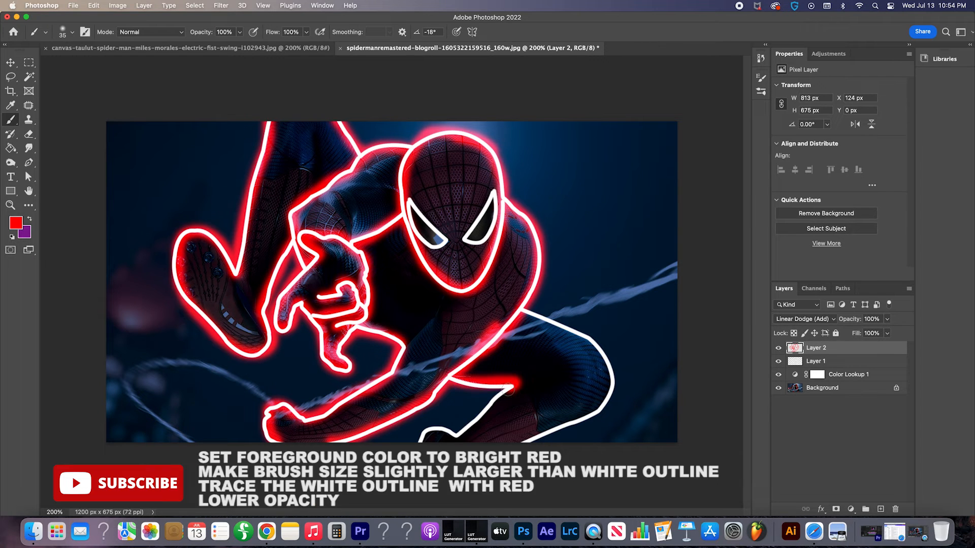
pyautogui.press('super+z')
pyautogui.moveTo(452, 378)
pyautogui.mouseDown()
pyautogui.moveTo(511, 388)
pyautogui.moveTo(455, 434)
pyautogui.mouseUp()
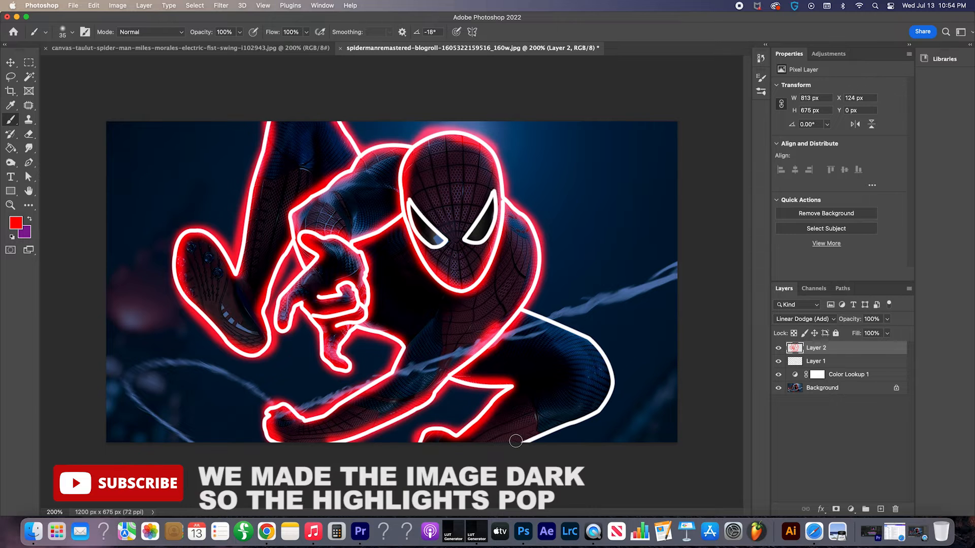
pyautogui.moveTo(516, 441)
pyautogui.mouseDown()
pyautogui.moveTo(582, 415)
pyautogui.moveTo(607, 362)
pyautogui.moveTo(580, 333)
pyautogui.moveTo(527, 320)
pyautogui.mouseUp()
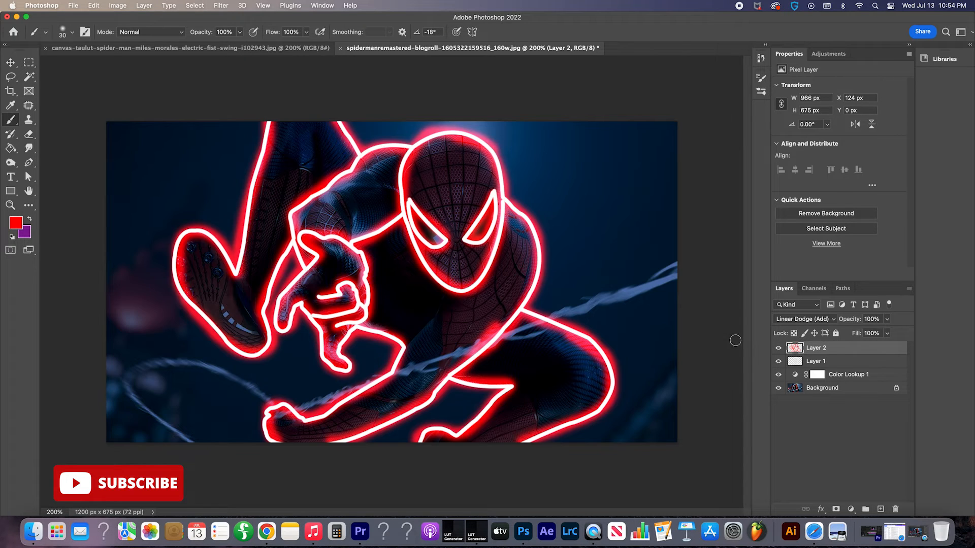
# - Duplicate the red glow layer and soften the copy with a Gaussian Blur and reduced opacity
pyautogui.press('super+minus')
pyautogui.click(779, 349)
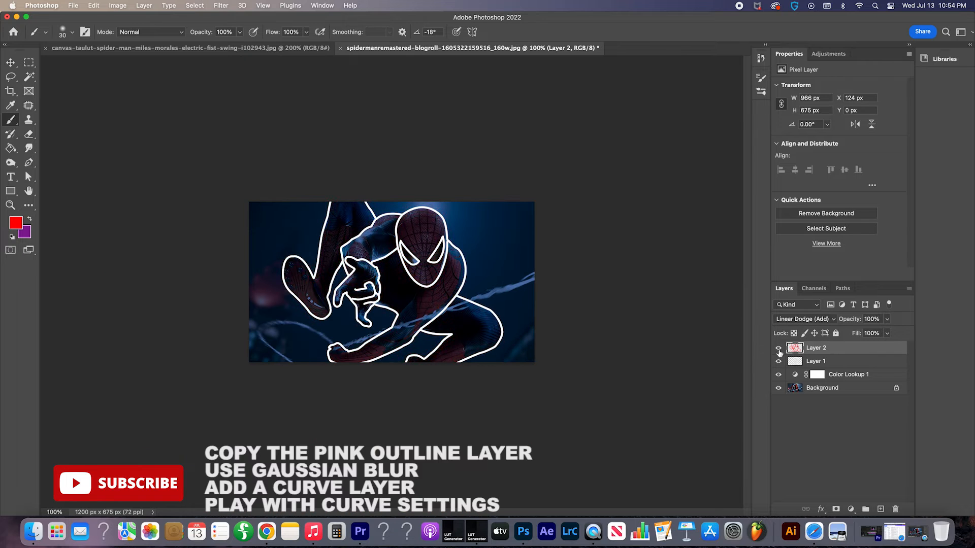
pyautogui.click(779, 350)
pyautogui.press('super+j')
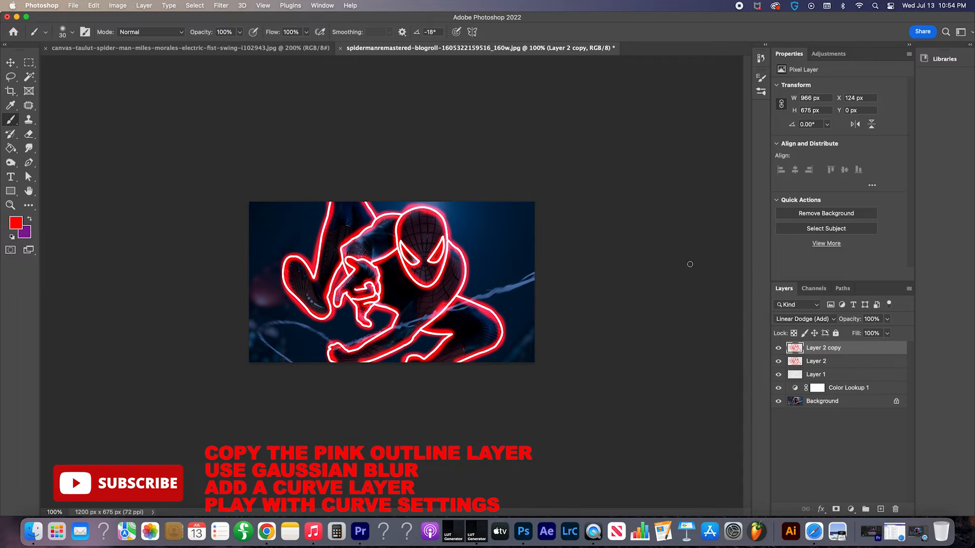
pyautogui.click(221, 5)
pyautogui.moveTo(264, 129)
pyautogui.click(382, 162)
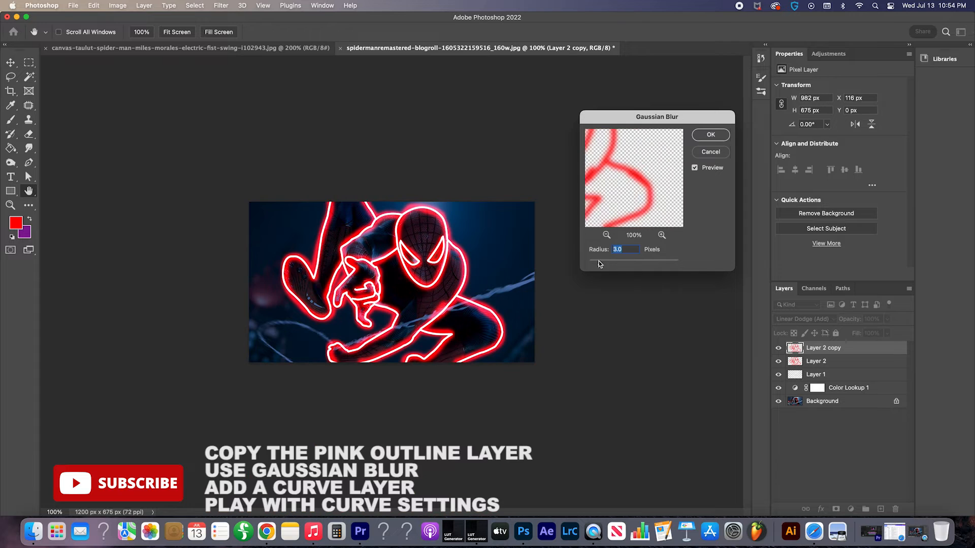
pyautogui.press('Return')
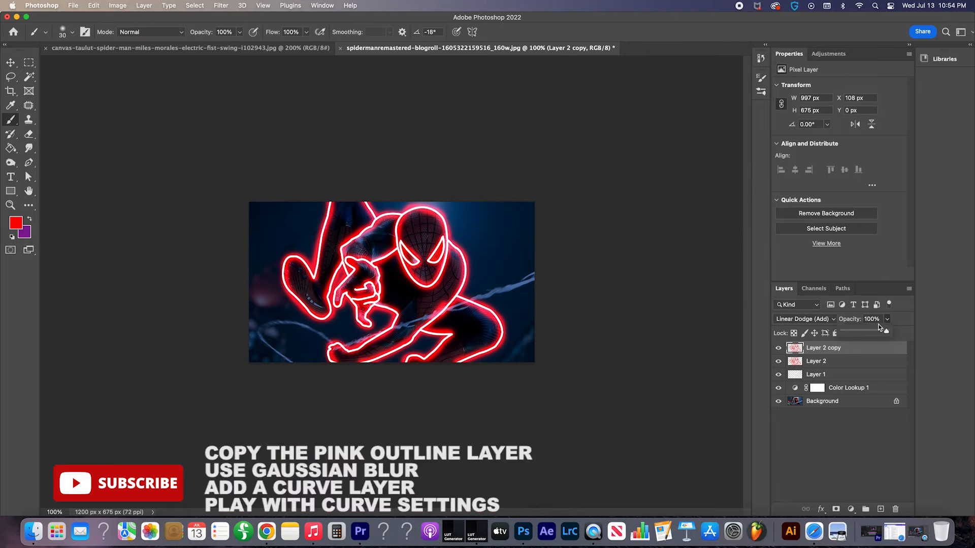
pyautogui.moveTo(887, 319); pyautogui.dragTo(856, 333)
# - Add a Curves adjustment layer above the glow and shape its RGB curve with a lowered shadow point and an upper point near the diagonal
pyautogui.click(850, 509)
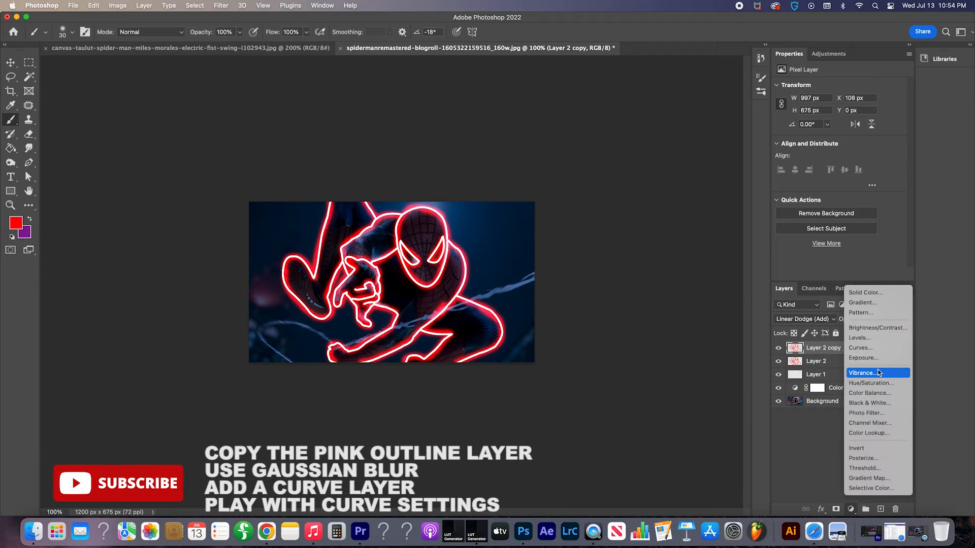
pyautogui.click(858, 367)
pyautogui.moveTo(833, 177); pyautogui.dragTo(838, 187)
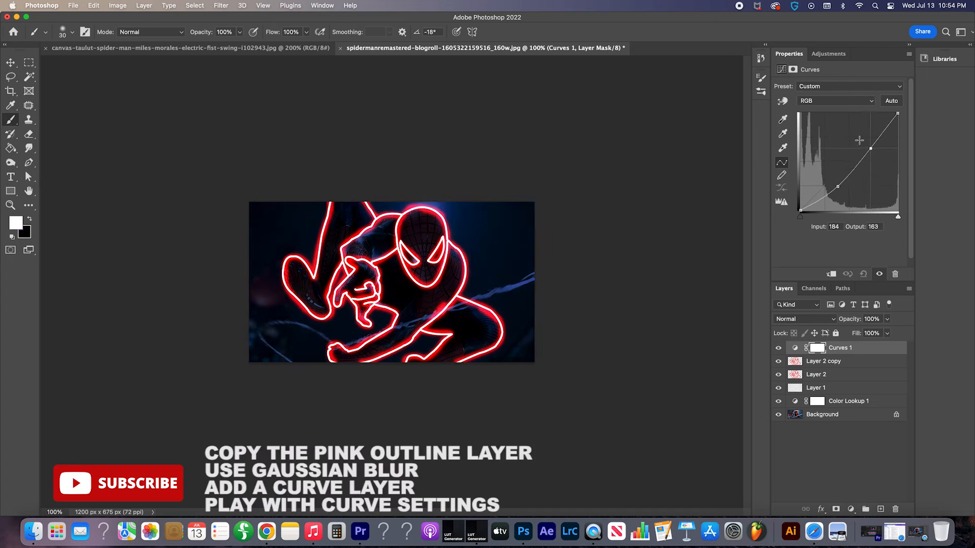
pyautogui.moveTo(862, 149); pyautogui.dragTo(861, 152)
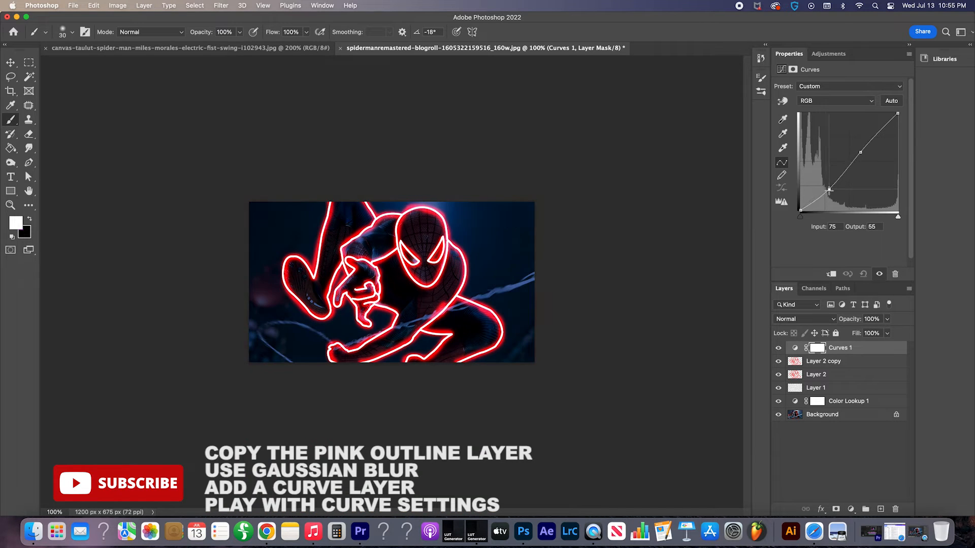
pyautogui.moveTo(838, 186); pyautogui.dragTo(822, 188)
# - Paint a wide, soft red glow along the outer outline of the head, body and legs on a new layer, using an 80 px brush
pyautogui.press('super+equal')
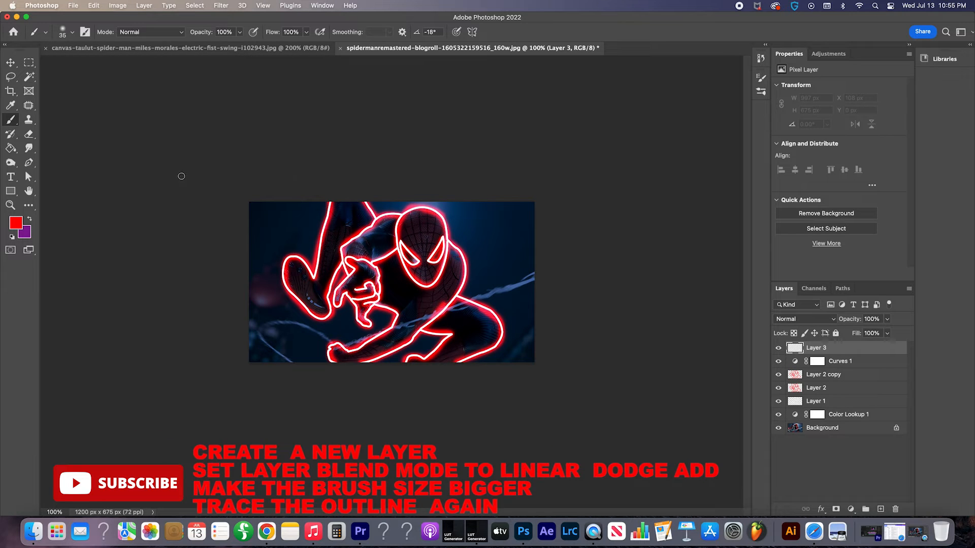
pyautogui.press(']')
pyautogui.press(']')
pyautogui.press(']')
pyautogui.moveTo(378, 220)
pyautogui.mouseDown()
pyautogui.moveTo(332, 195)
pyautogui.moveTo(310, 268)
pyautogui.moveTo(279, 281)
pyautogui.moveTo(306, 312)
pyautogui.moveTo(325, 315)
pyautogui.moveTo(340, 245)
pyautogui.moveTo(371, 220)
pyautogui.moveTo(411, 210)
pyautogui.moveTo(463, 239)
pyautogui.moveTo(469, 274)
pyautogui.moveTo(458, 292)
pyautogui.moveTo(505, 331)
pyautogui.moveTo(467, 359)
pyautogui.moveTo(450, 331)
pyautogui.moveTo(429, 353)
pyautogui.moveTo(419, 354)
pyautogui.moveTo(439, 331)
pyautogui.moveTo(364, 362)
pyautogui.moveTo(335, 361)
pyautogui.moveTo(328, 343)
pyautogui.moveTo(372, 340)
pyautogui.moveTo(382, 308)
pyautogui.mouseUp()
pyautogui.press('super+z')
pyautogui.press('[')
pyautogui.press('[')
pyautogui.press('[')
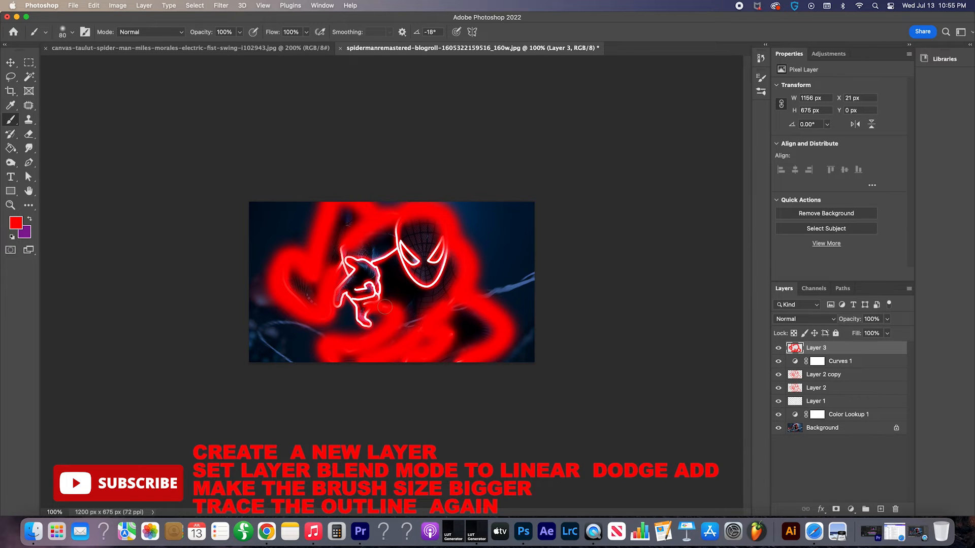
# - Set the wide glow layer's blend mode to Linear Dodge (Add) and its opacity to 20%
pyautogui.click(826, 319)
pyautogui.click(810, 431)
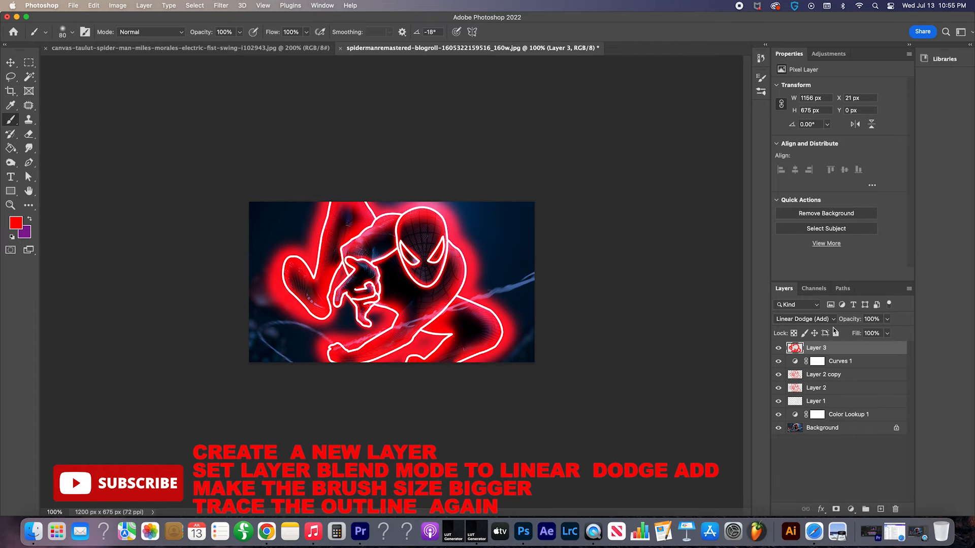
pyautogui.moveTo(885, 319); pyautogui.dragTo(851, 330)
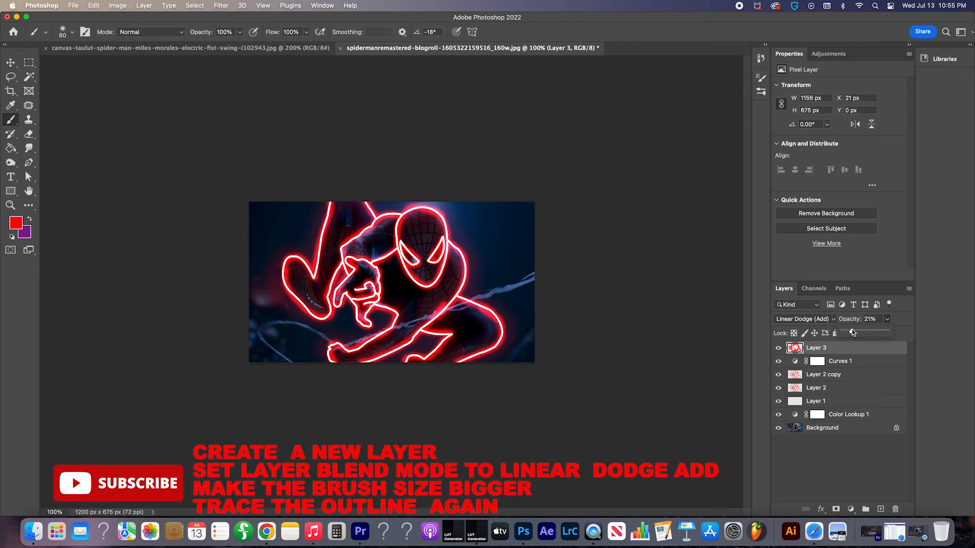
pyautogui.press('super+plus')
pyautogui.press('super+minus')
# - Duplicate the wide glow layer and apply a Gaussian Blur with a 59 px radius to the copy
pyautogui.press('super+j')
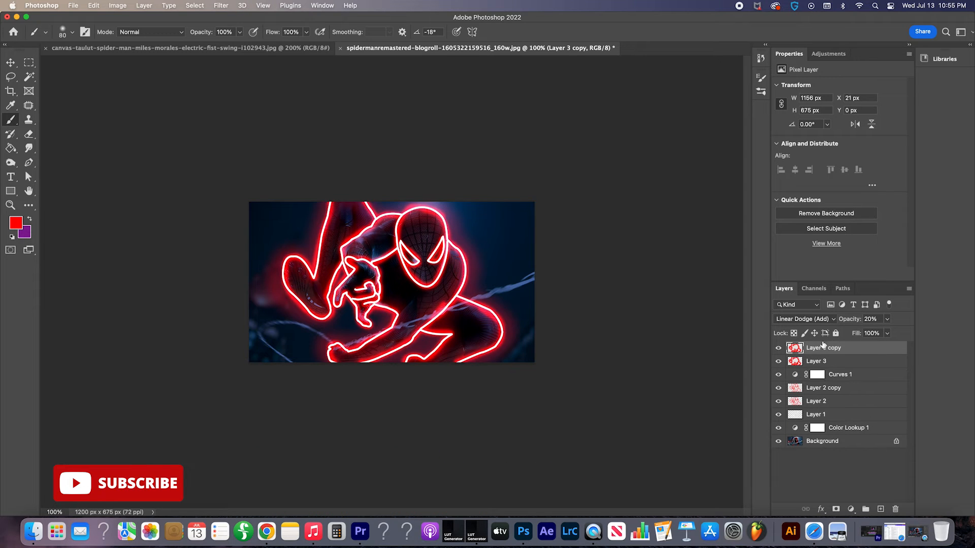
pyautogui.click(220, 5)
pyautogui.moveTo(224, 128)
pyautogui.click(420, 163)
pyautogui.moveTo(604, 260); pyautogui.dragTo(639, 262)
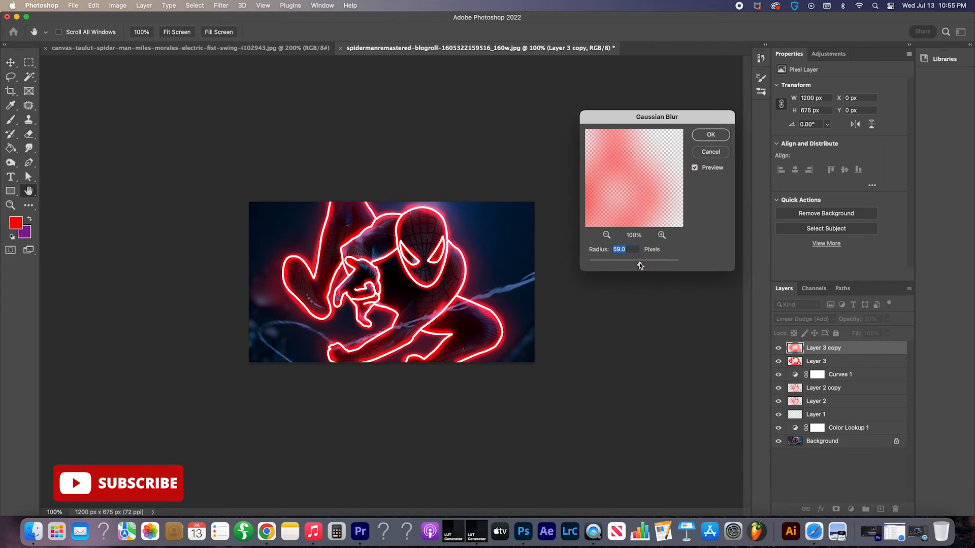
pyautogui.click(707, 138)
# - Set the blurred glow copy's opacity to 12%
pyautogui.moveTo(888, 320); pyautogui.dragTo(869, 330)
pyautogui.press('super+plus')
pyautogui.press('super+plus')
pyautogui.press('super+minus')
pyautogui.press('super+minus')
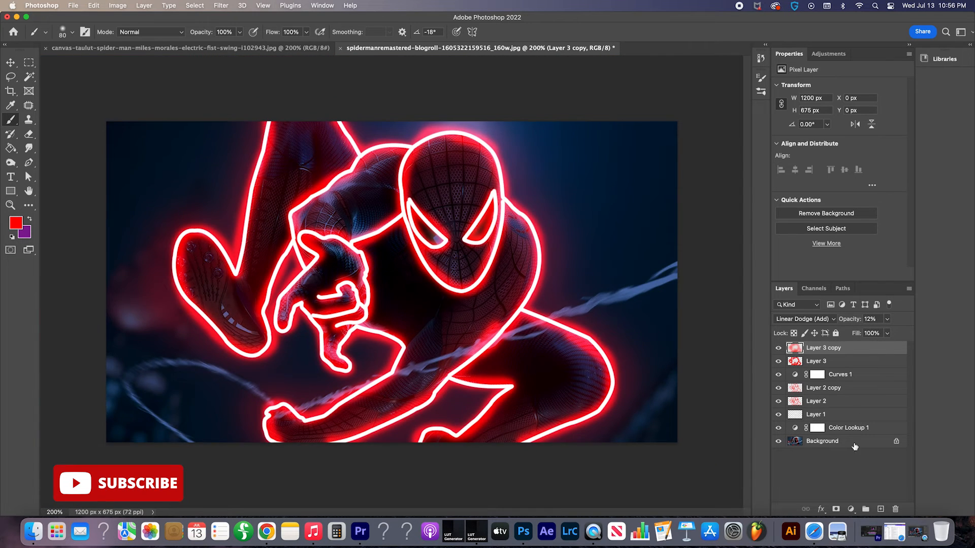
# - Add a second Curves adjustment layer with an S-curve, lowering the shadows and raising the highlights from input 184 to output 198
pyautogui.click(851, 509)
pyautogui.click(858, 349)
pyautogui.moveTo(842, 157); pyautogui.dragTo(842, 181)
pyautogui.moveTo(880, 137); pyautogui.dragTo(870, 135)
pyautogui.press('super+plus')
pyautogui.press('super+minus')
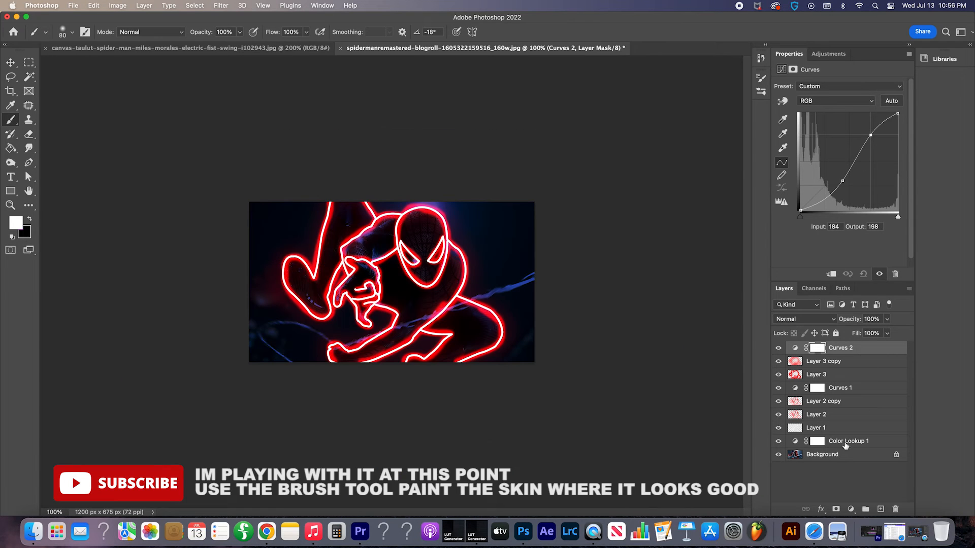
# - Add a Hue/Saturation adjustment layer with Colorize enabled and the hue at 240
pyautogui.click(850, 508)
pyautogui.click(868, 383)
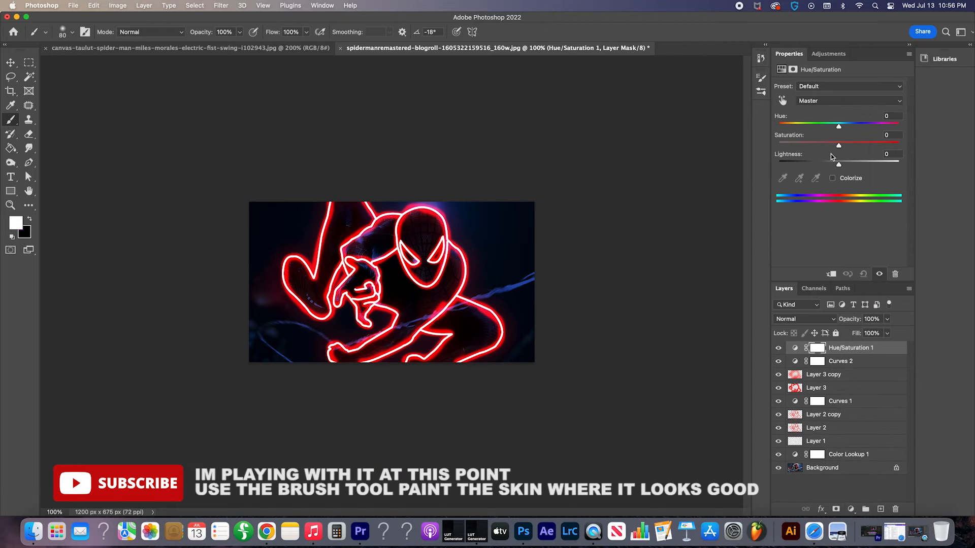
pyautogui.click(832, 178)
pyautogui.moveTo(780, 124); pyautogui.dragTo(862, 128)
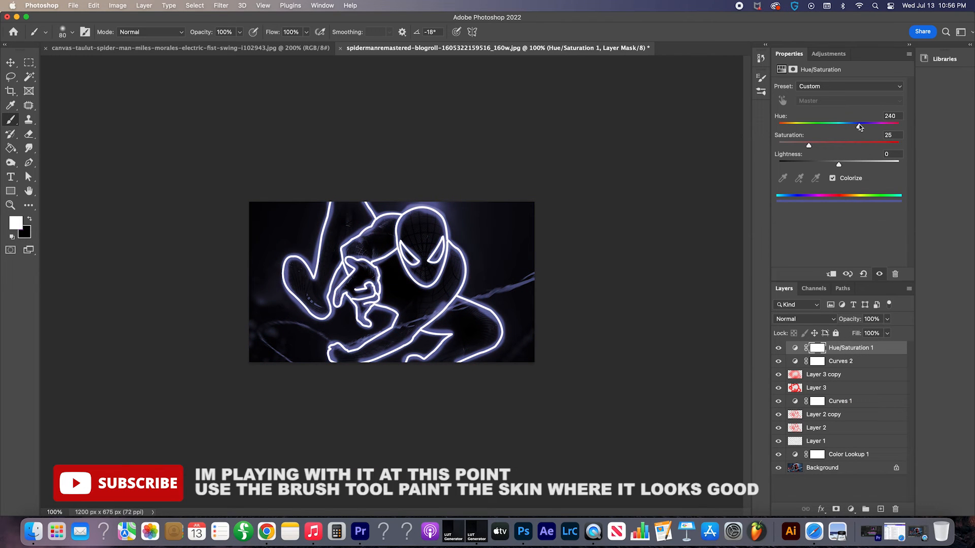
# - Group the layers from Curves 2 down to Layer 1 and clip the Hue/Saturation adjustment to that group
pyautogui.click(862, 364)
pyautogui.click(853, 441)
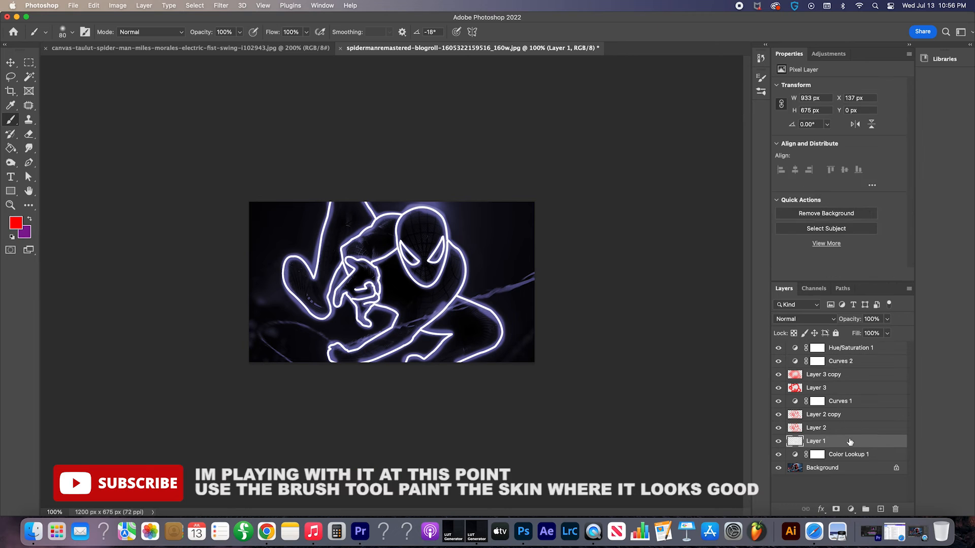
pyautogui.click(861, 361)
pyautogui.keyDown('shift'); pyautogui.click(853, 441); pyautogui.keyUp('shift')
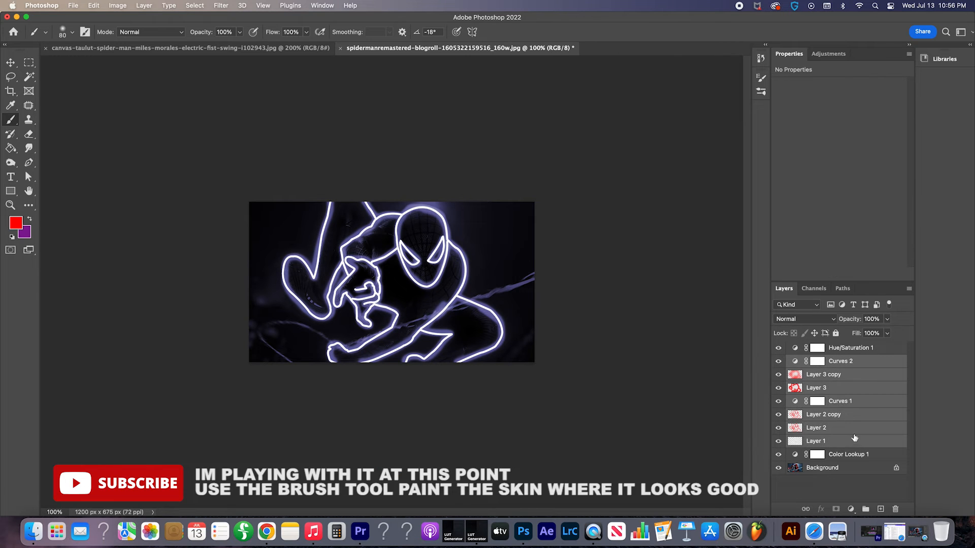
pyautogui.press('super+g')
pyautogui.rightClick(858, 348)
pyautogui.click(873, 251)
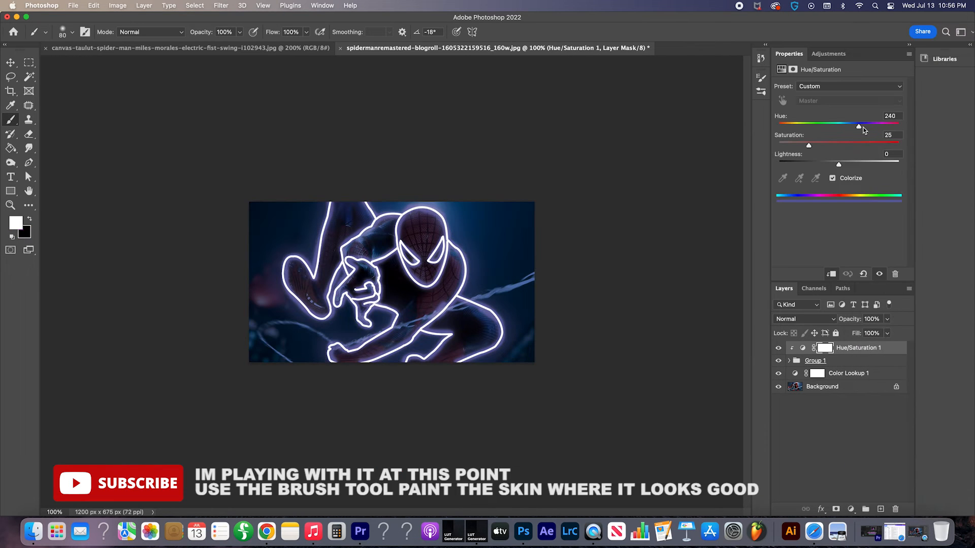
# - Set the clipped Hue/Saturation adjustment's saturation to 83 and its hue to 0, after trying a green hue of 132
pyautogui.moveTo(858, 125); pyautogui.dragTo(878, 146)
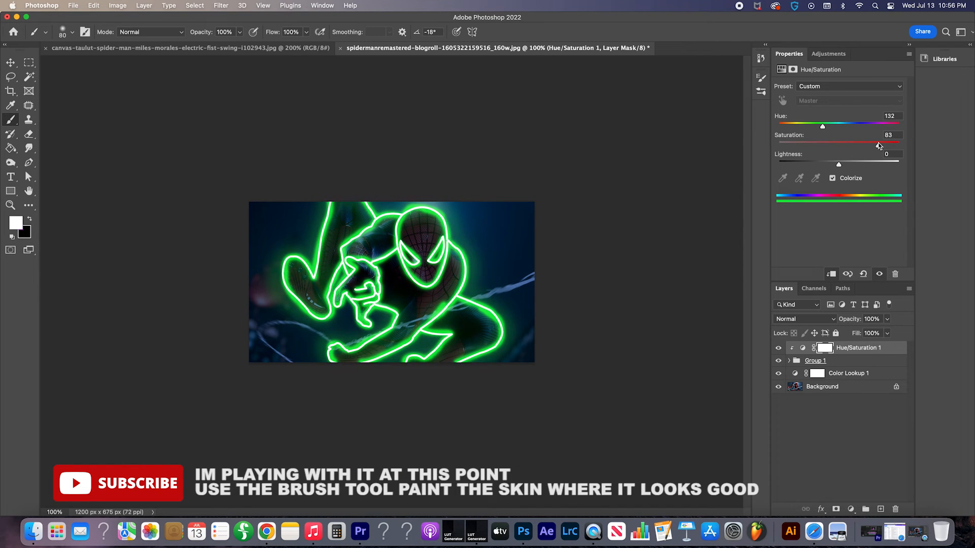
pyautogui.moveTo(823, 126); pyautogui.dragTo(778, 126)
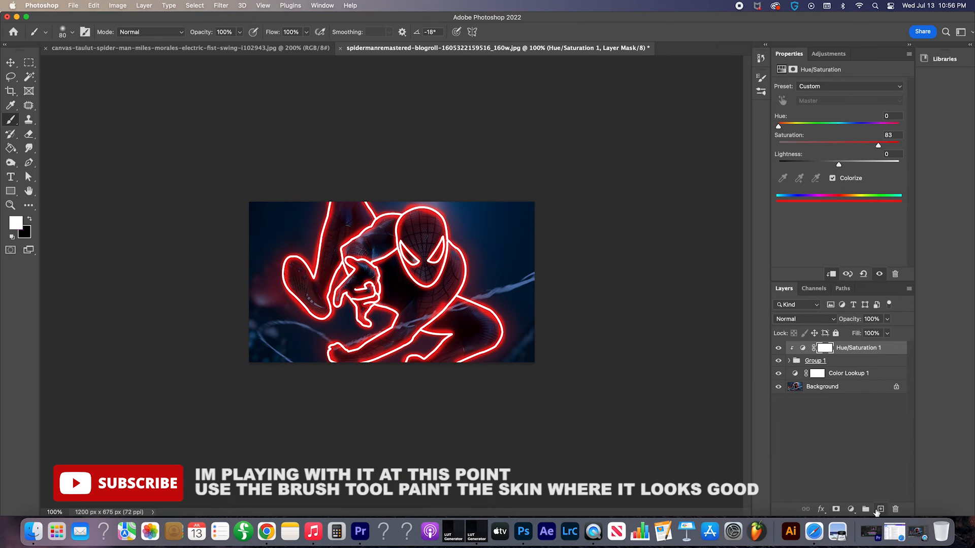
# - Stamp all visible layers into a new top layer and open it in the Camera Raw Filter
pyautogui.press('super+alt+shift+e')
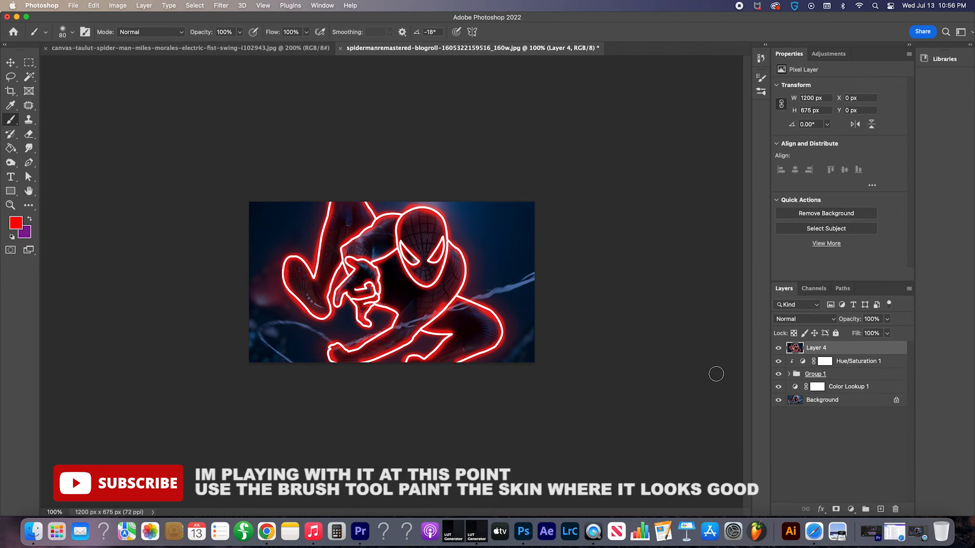
pyautogui.click(231, 5)
pyautogui.click(246, 77)
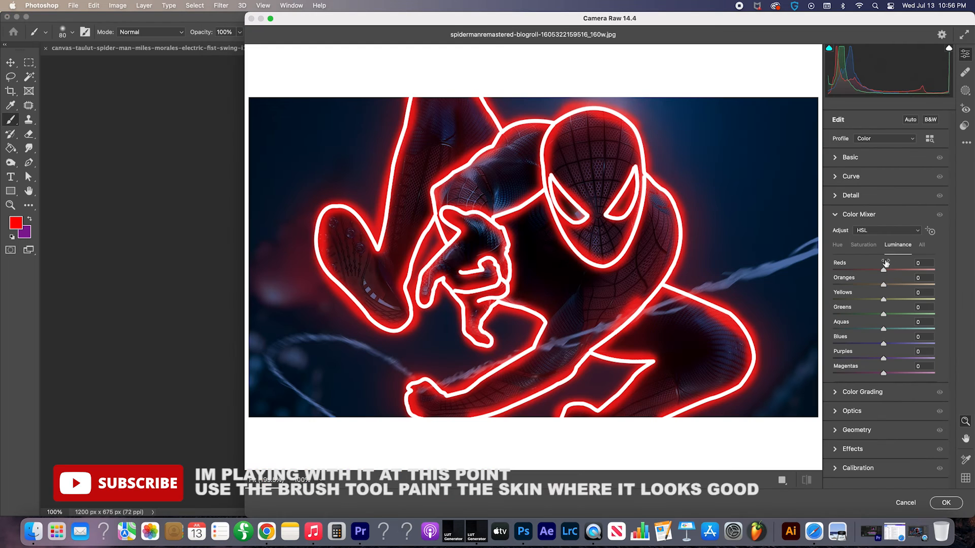
# - Shift the Color Mixer hues to Reds -37, Blues -6, Purples -42 and Magentas -8
pyautogui.click(837, 245)
pyautogui.moveTo(884, 270); pyautogui.dragTo(885, 270)
pyautogui.moveTo(882, 343); pyautogui.dragTo(880, 375)
pyautogui.press('super+minus')
pyautogui.press('super+minus')
pyautogui.press('super+minus')
pyautogui.press('super+plus')
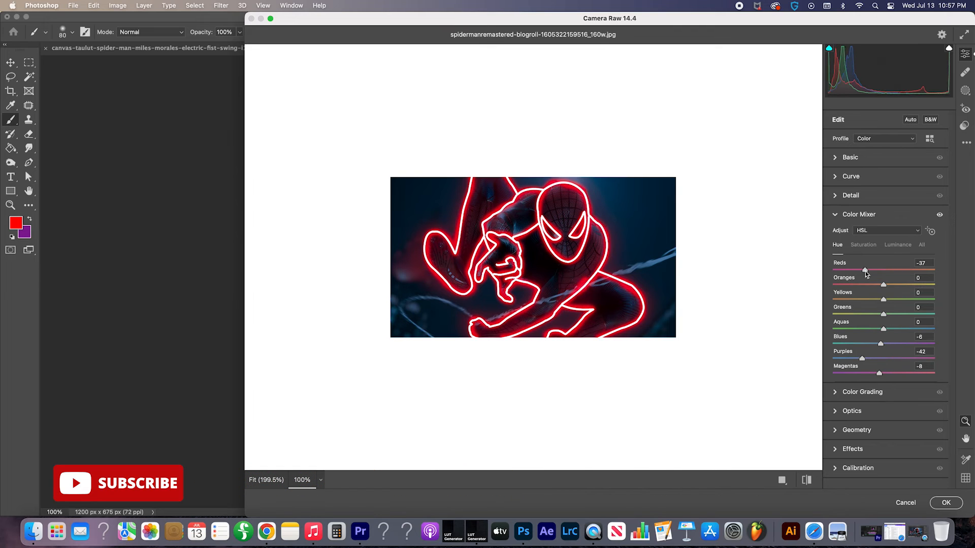
# - Set the white balance to Temperature -16 and Tint +21 in the Basic adjustments
pyautogui.click(839, 162)
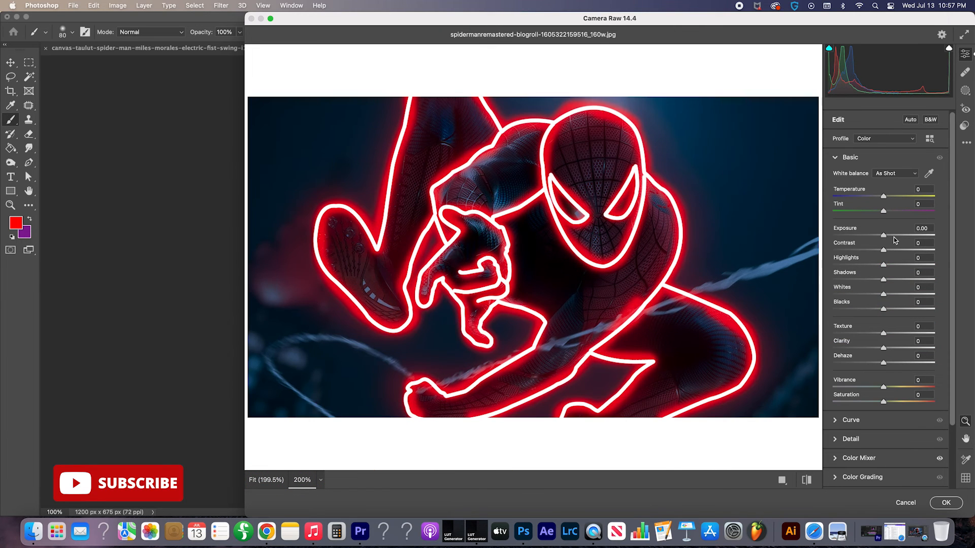
pyautogui.click(883, 236)
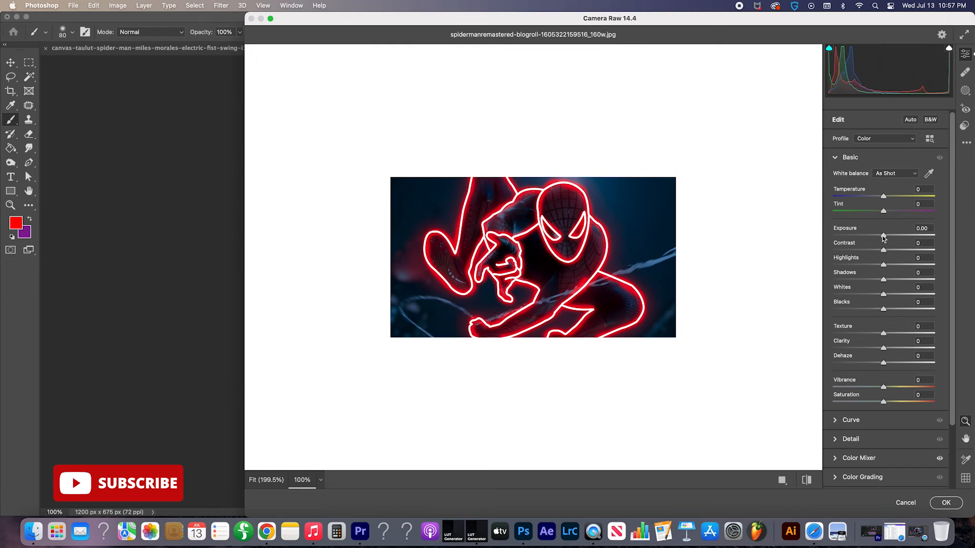
pyautogui.moveTo(884, 196); pyautogui.dragTo(895, 215)
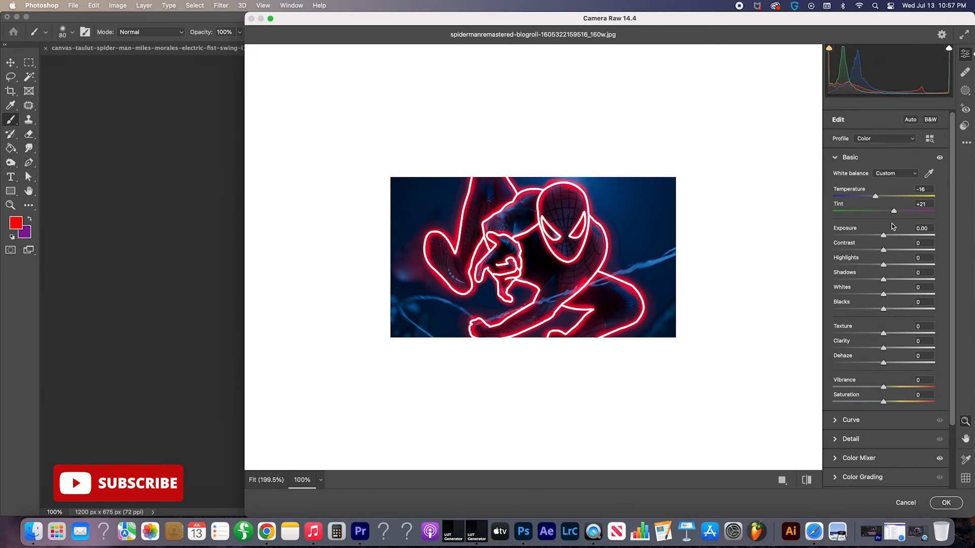
# - Set Contrast +12, Shadows -10, Whites +42, Blacks +4, Texture +59, Clarity +32 and Dehaze +16, and apply the Camera Raw Filter
pyautogui.moveTo(901, 254); pyautogui.dragTo(874, 255)
pyautogui.moveTo(883, 277); pyautogui.dragTo(883, 312)
pyautogui.moveTo(884, 348); pyautogui.dragTo(915, 334)
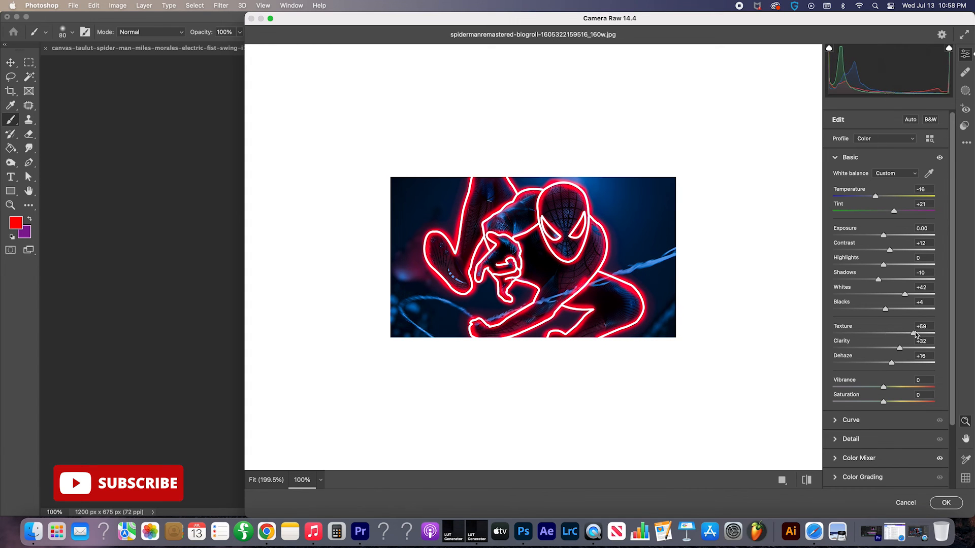
pyautogui.click(945, 502)
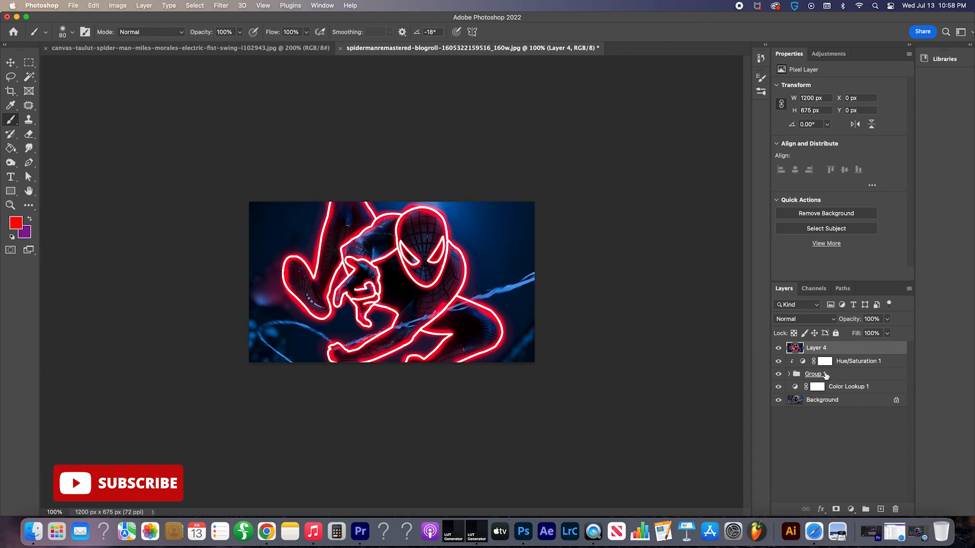
# - Compare the image with and without the Camera Raw-graded layer
pyautogui.click(777, 349)
pyautogui.click(778, 349)
pyautogui.click(777, 349)
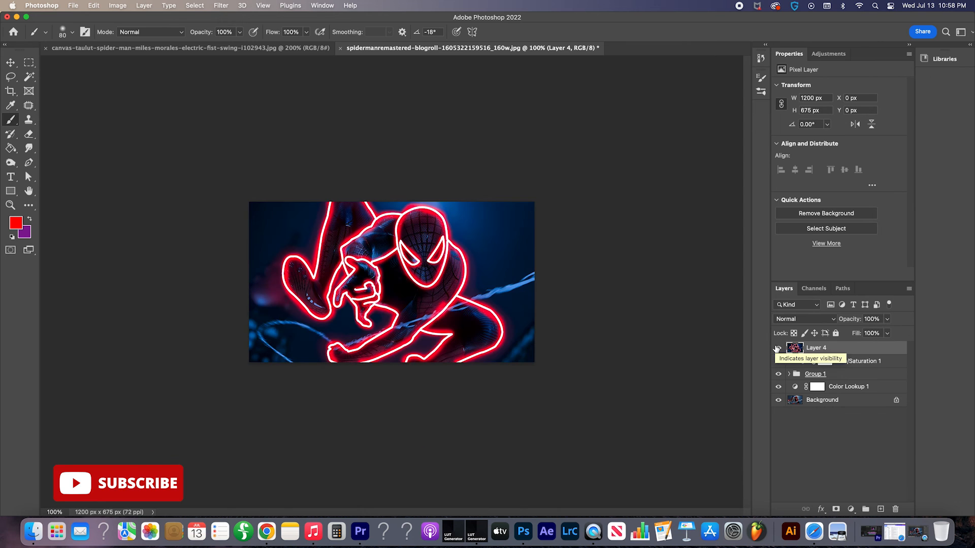
pyautogui.press('super+minus')
pyautogui.press('super+minus')
# - Group all layers above the Background and compare the image with and without the group
pyautogui.keyDown('shift'); pyautogui.click(862, 383); pyautogui.keyUp('shift')
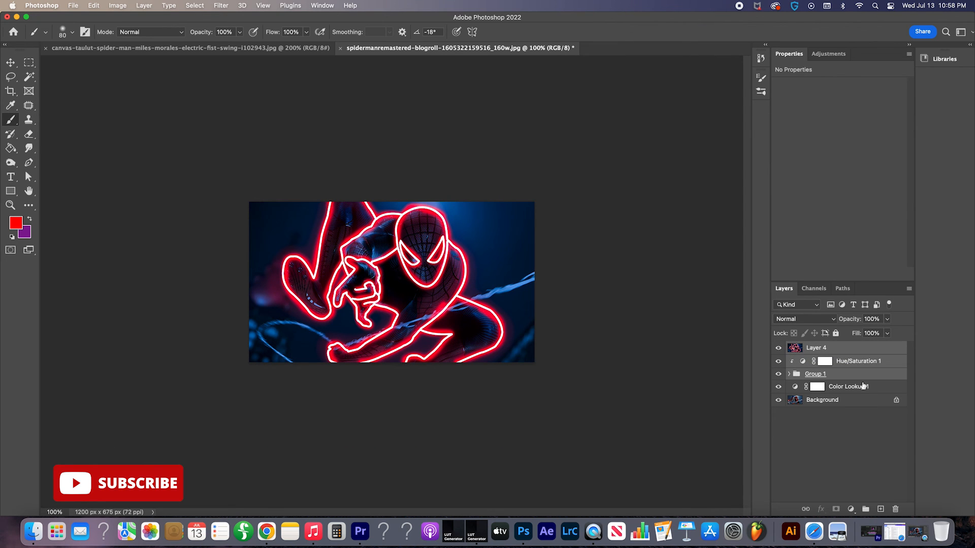
pyautogui.press('super+g')
pyautogui.click(778, 348)
pyautogui.click(778, 347)
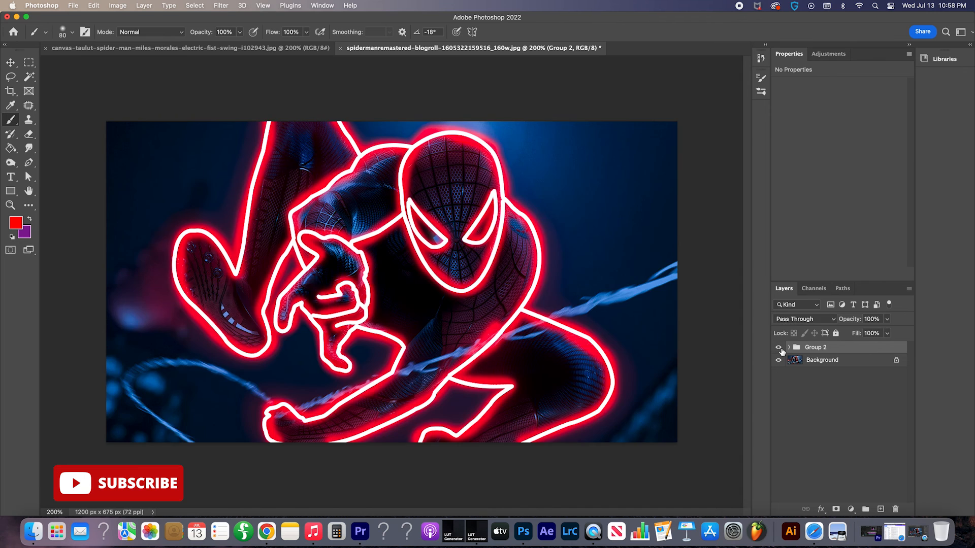
pyautogui.click(778, 347)
pyautogui.click(778, 347)
pyautogui.click(778, 347)
pyautogui.click(778, 347)
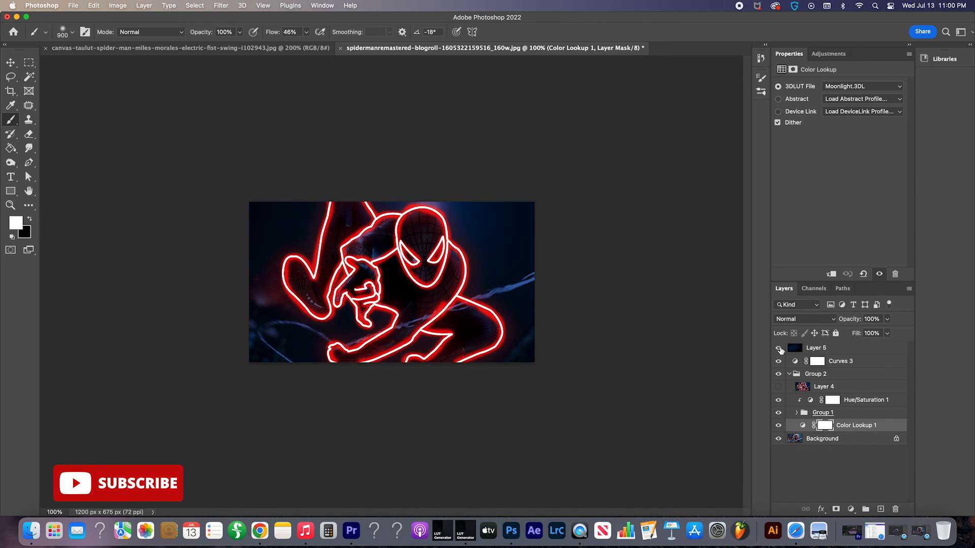
# - Hide the dark blue Layer 5 and set the Color Lookup layer's opacity to 41%
pyautogui.click(778, 347)
pyautogui.click(886, 319)
pyautogui.moveTo(864, 333); pyautogui.dragTo(857, 333)
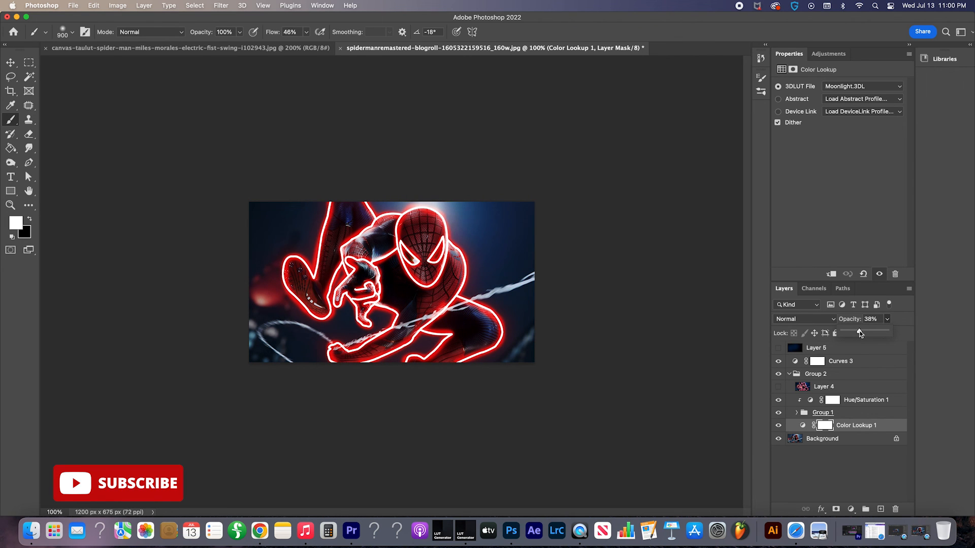
pyautogui.click(777, 348)
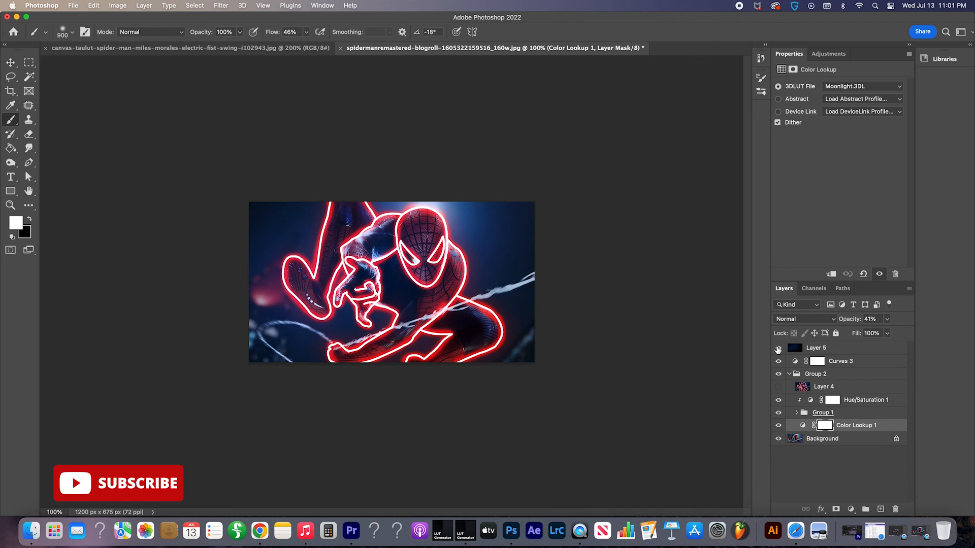
pyautogui.click(777, 348)
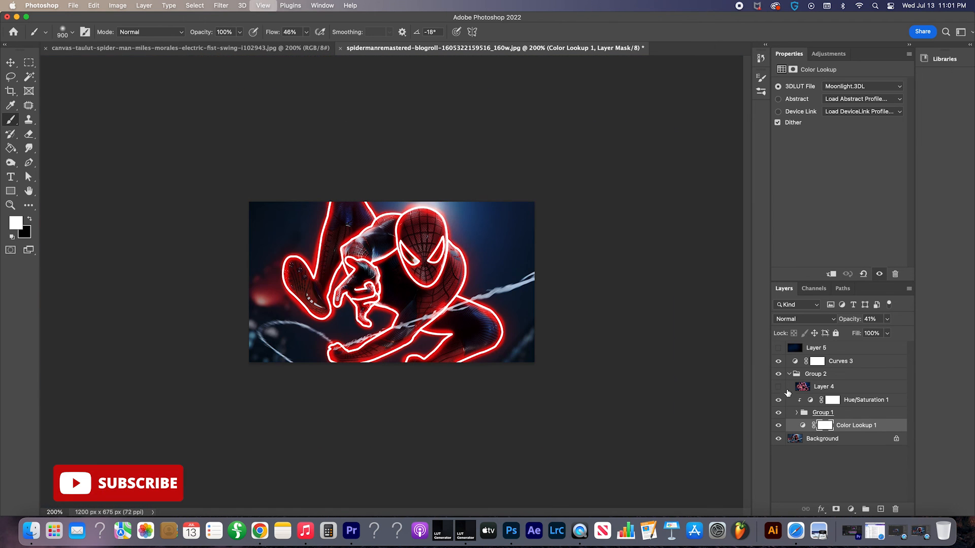
# - Compare the image with and without the Color Lookup layer and examine the neon result at several magnifications
pyautogui.click(780, 427)
pyautogui.click(779, 427)
pyautogui.press('super+plus')
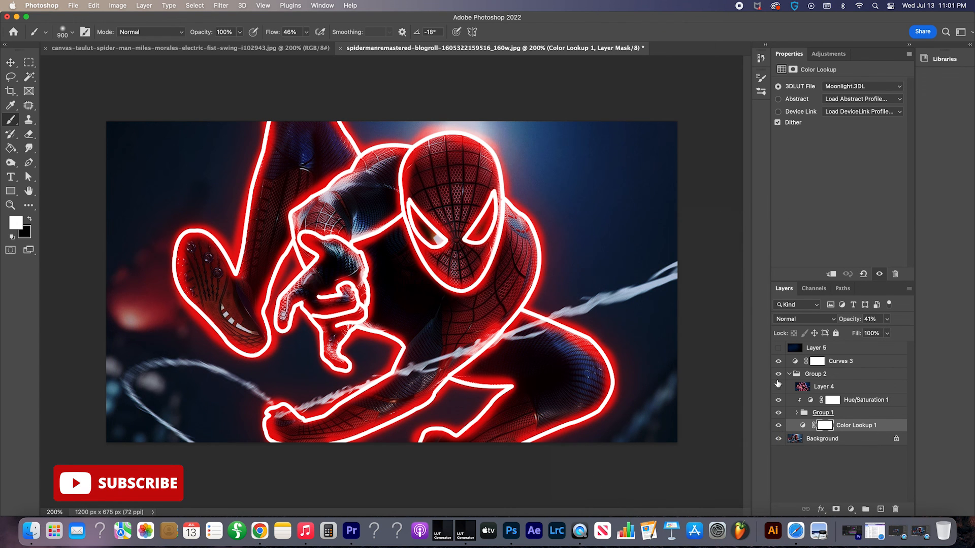
pyautogui.press('super+minus')
pyautogui.press('super+minus')
pyautogui.press('super+minus')
pyautogui.press('super+plus')
pyautogui.press('super+plus')
pyautogui.press('super+plus')
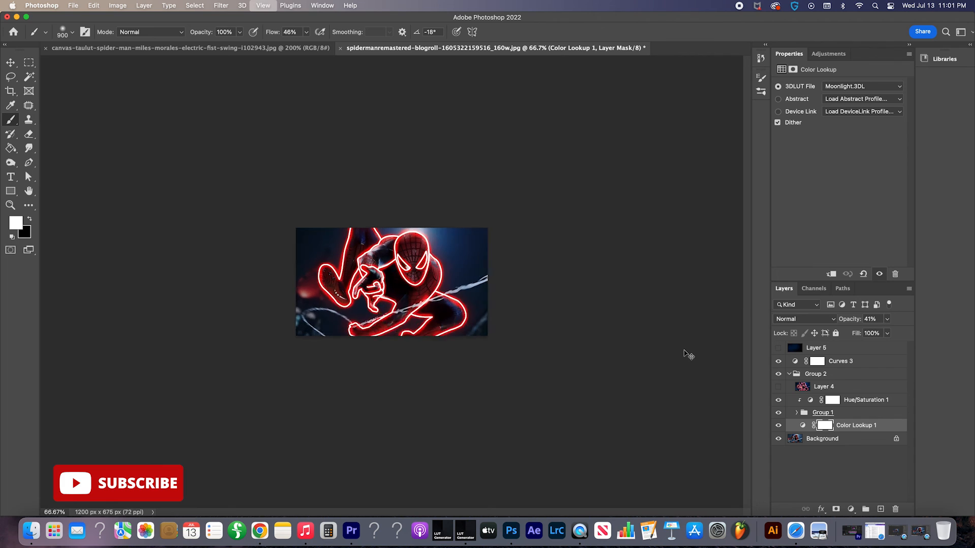
pyautogui.press('super+0')
pyautogui.press('super+minus')
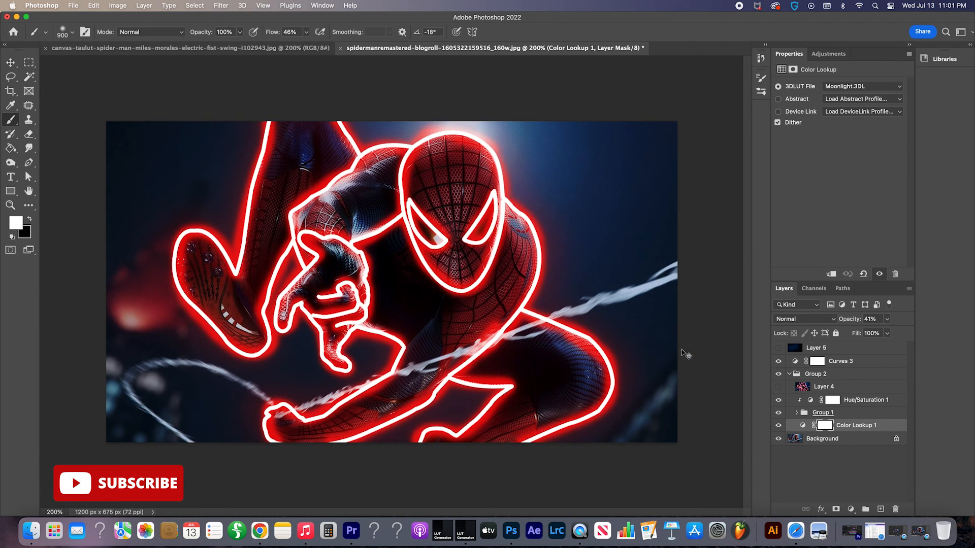